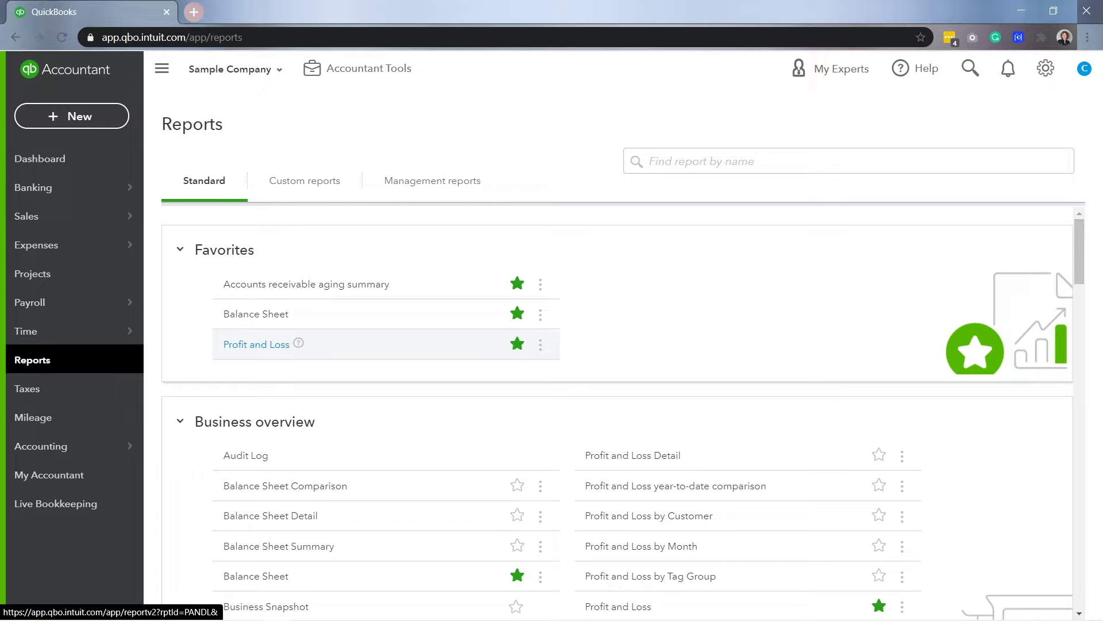
Step: Run the Profit and Loss report for Last Year and review it down to net income
click(256, 344)
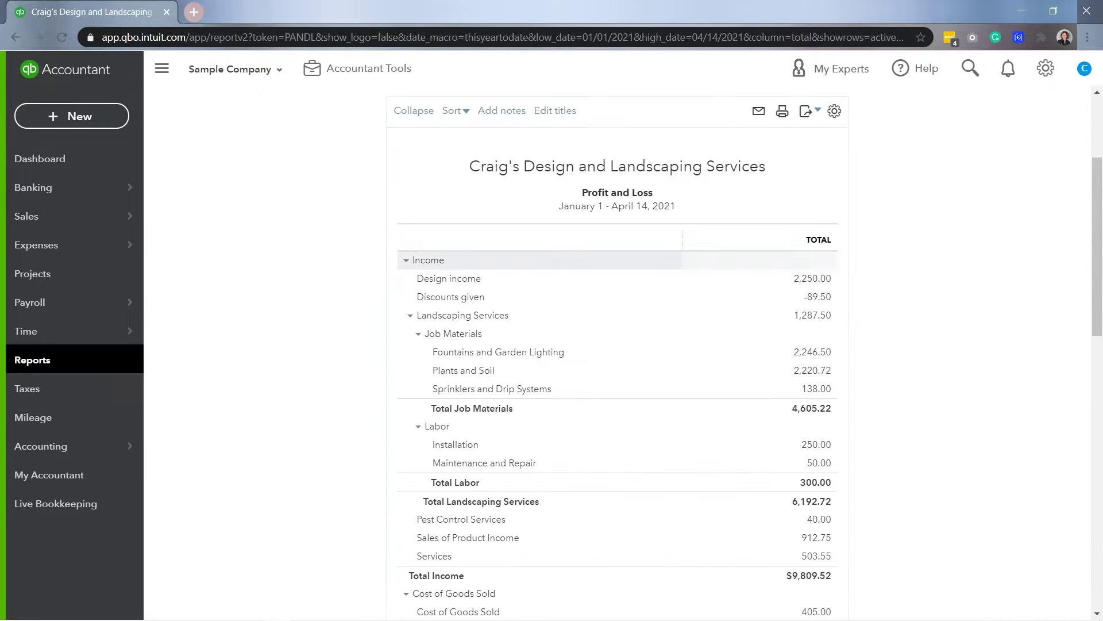
scroll(618, 356, down, 7)
click(236, 178)
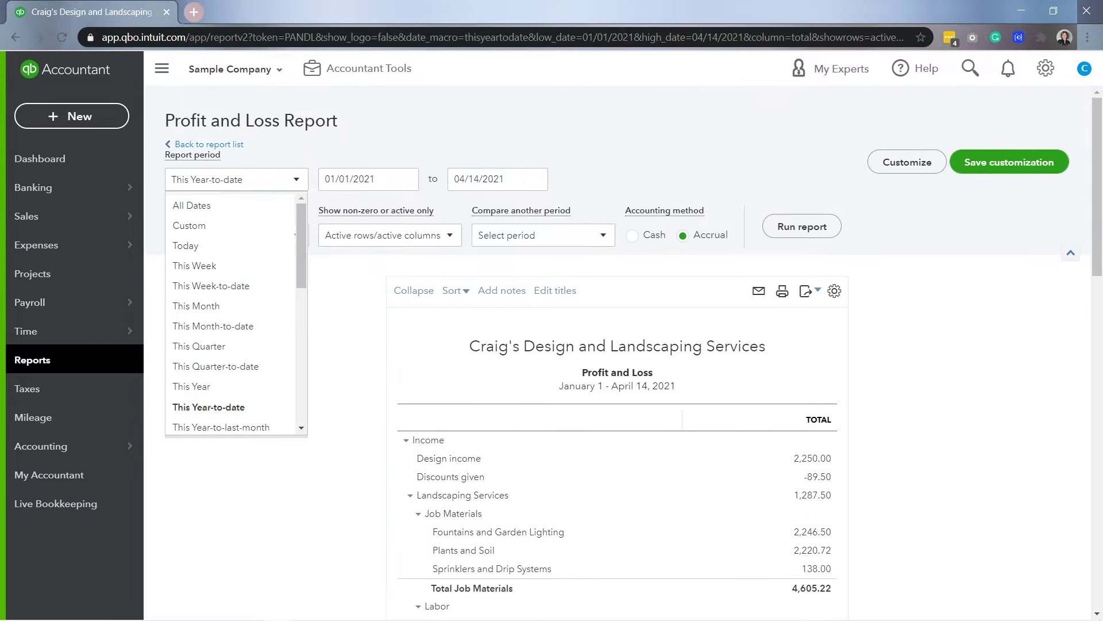
scroll(229, 345, down, 4)
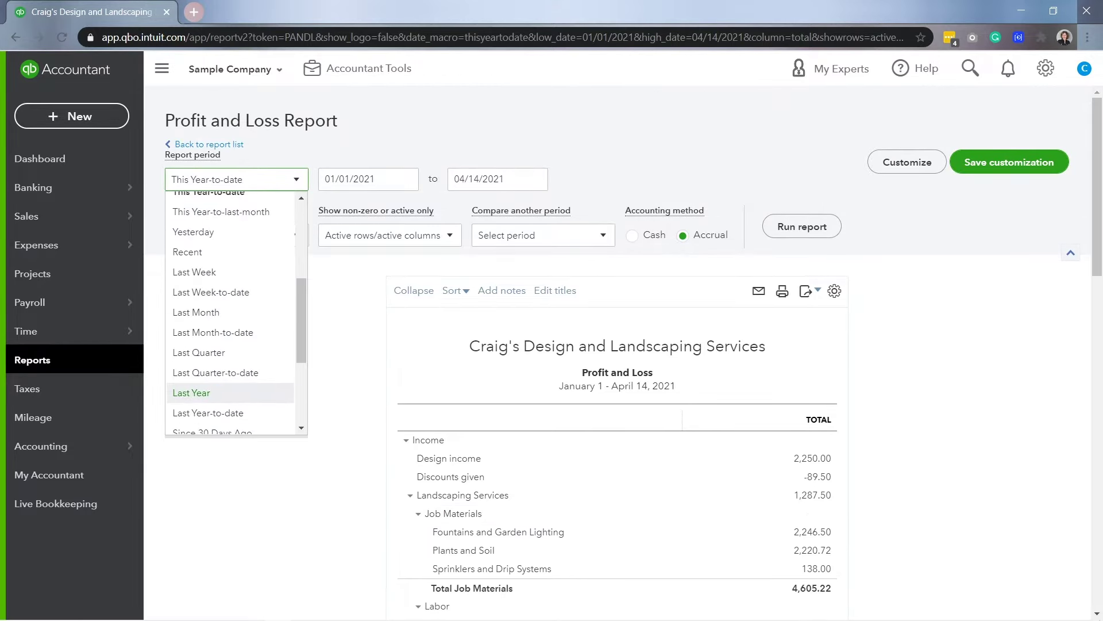
click(192, 393)
click(801, 226)
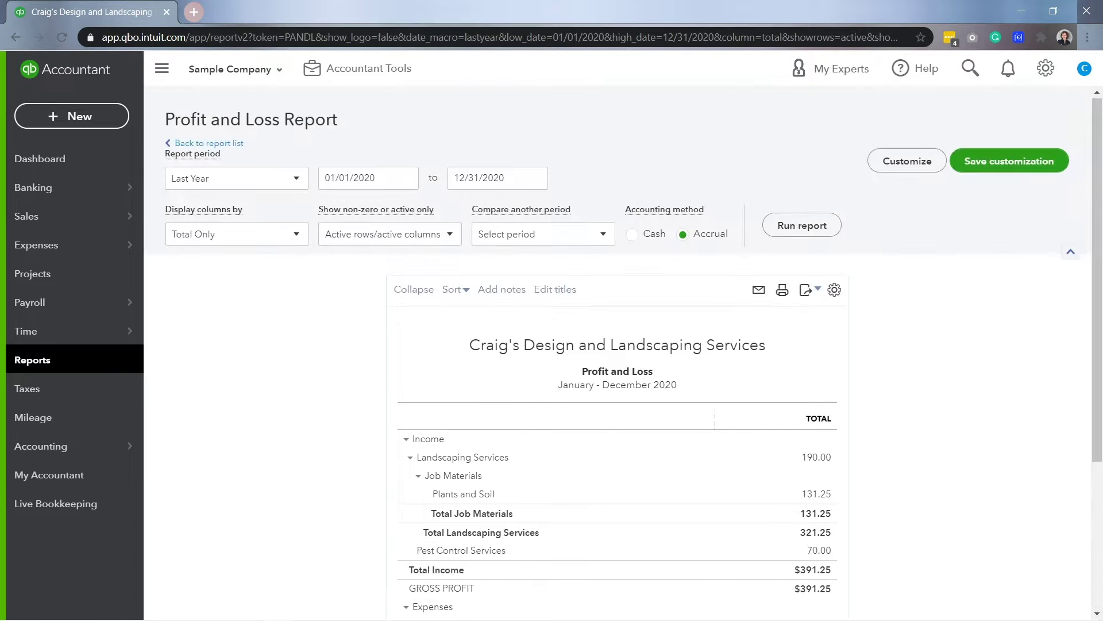
scroll(617, 500, down, 4)
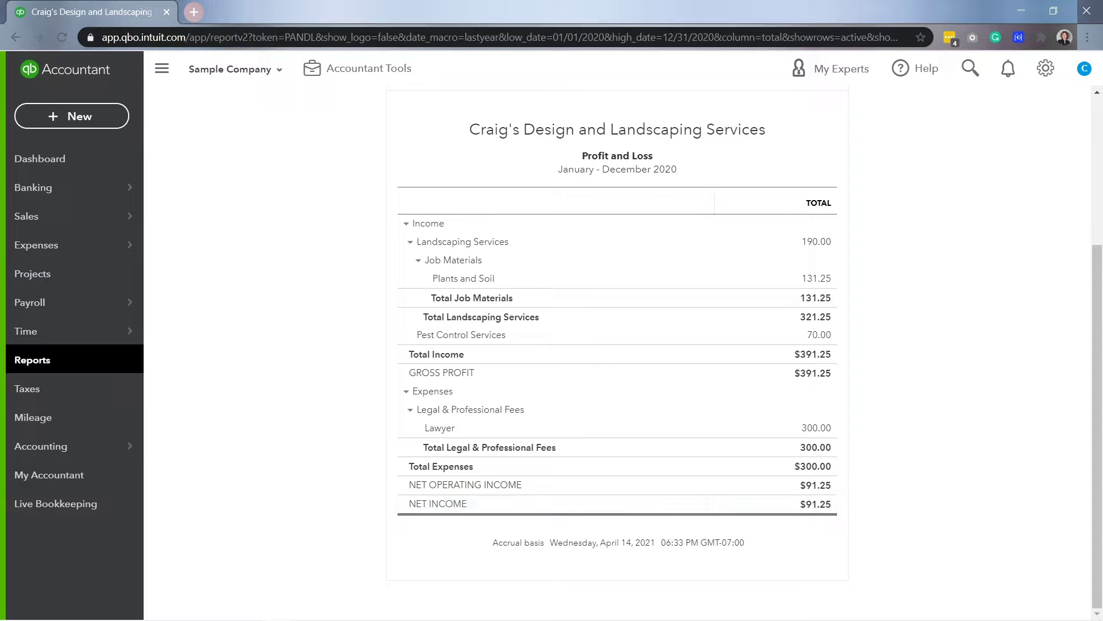
scroll(816, 410, up, 5)
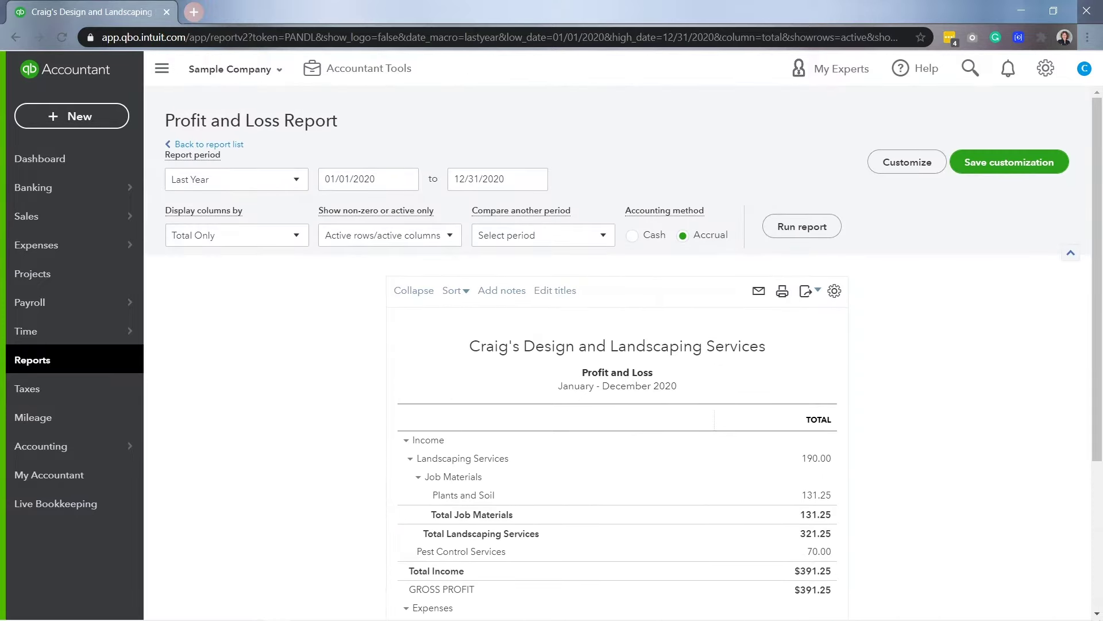
scroll(816, 411, down, 3)
scroll(816, 411, down, 2)
scroll(816, 410, up, 4)
Step: Open the Balance Sheet report from the business overview reports and look through its assets, liabilities and equity
click(32, 360)
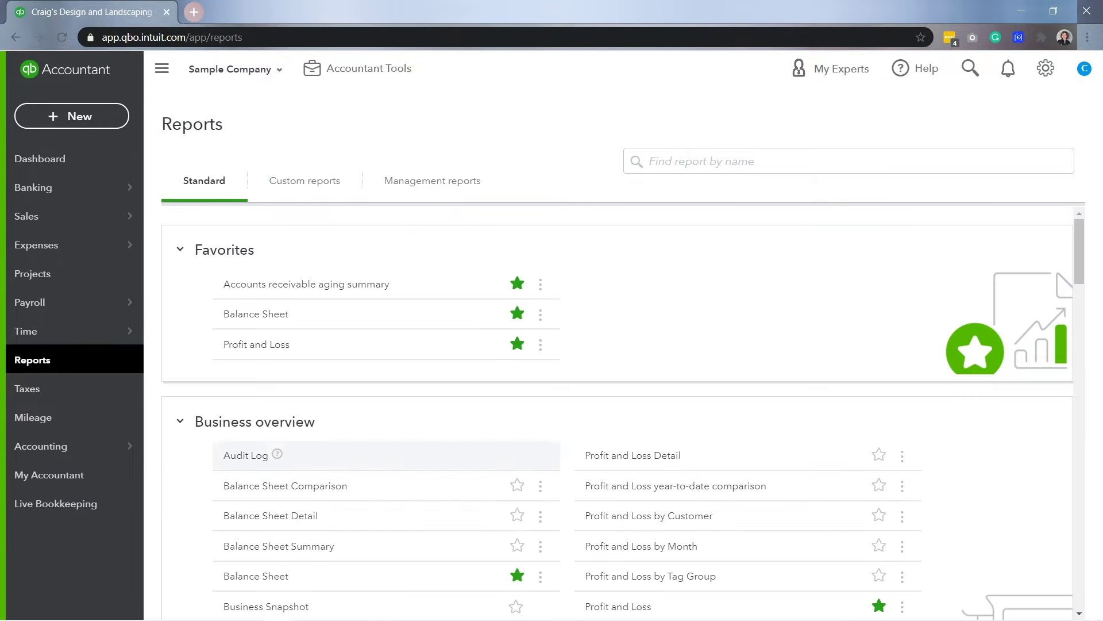
scroll(276, 454, down, 1)
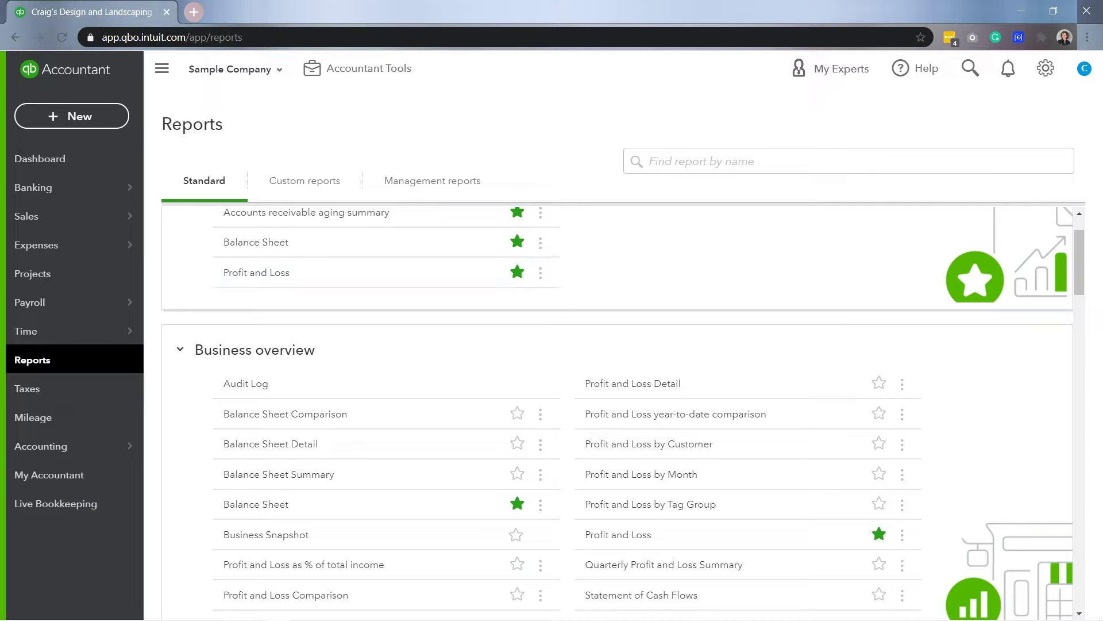
scroll(287, 342, down, 1)
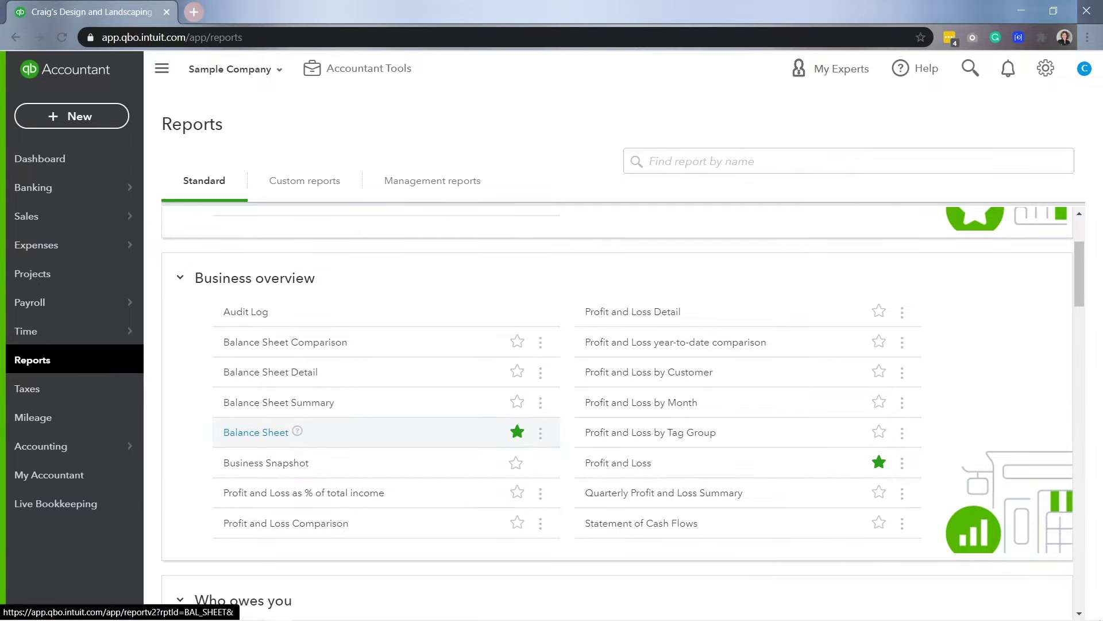
click(255, 432)
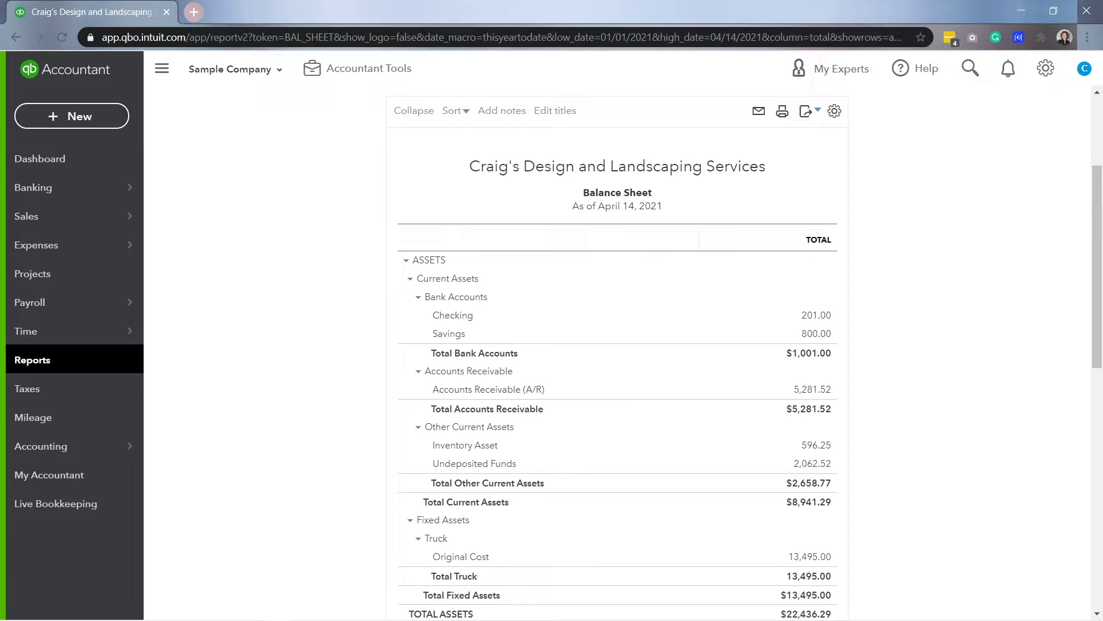
scroll(575, 448, down, 8)
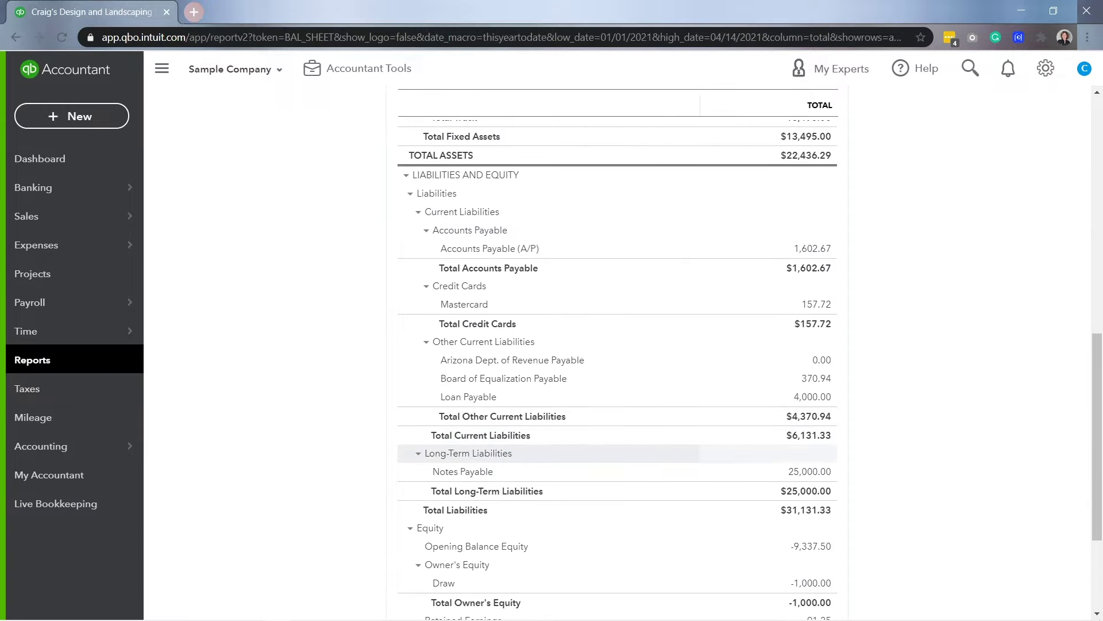
scroll(574, 350, up, 7)
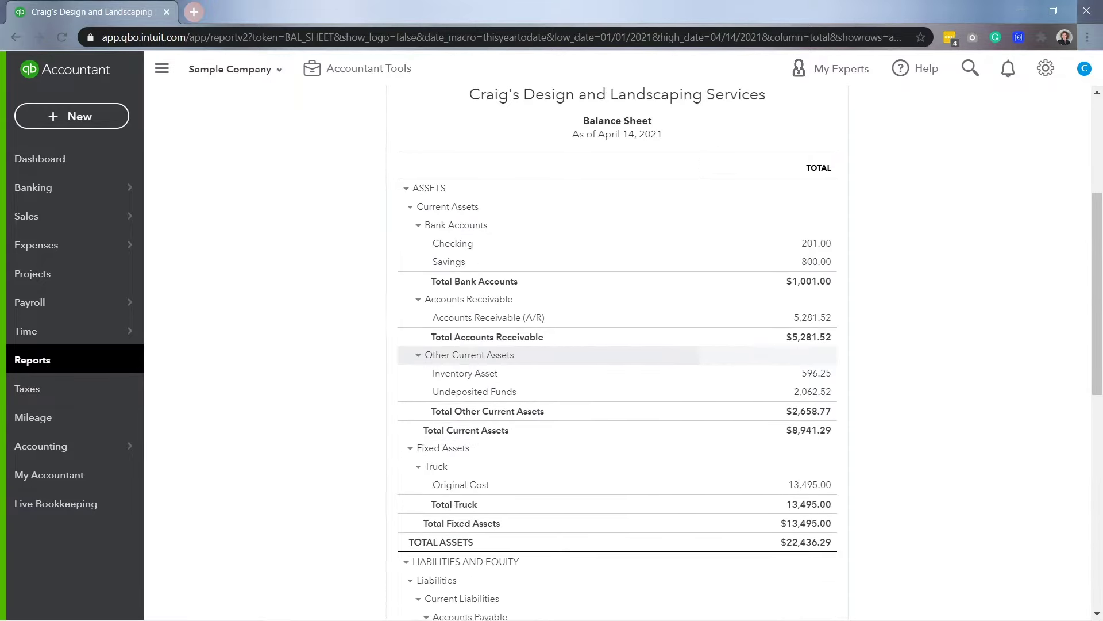
Step: Rerun the Balance Sheet for Last Year and check the retained earnings and net income lines under equity
scroll(574, 354, up, 4)
click(236, 179)
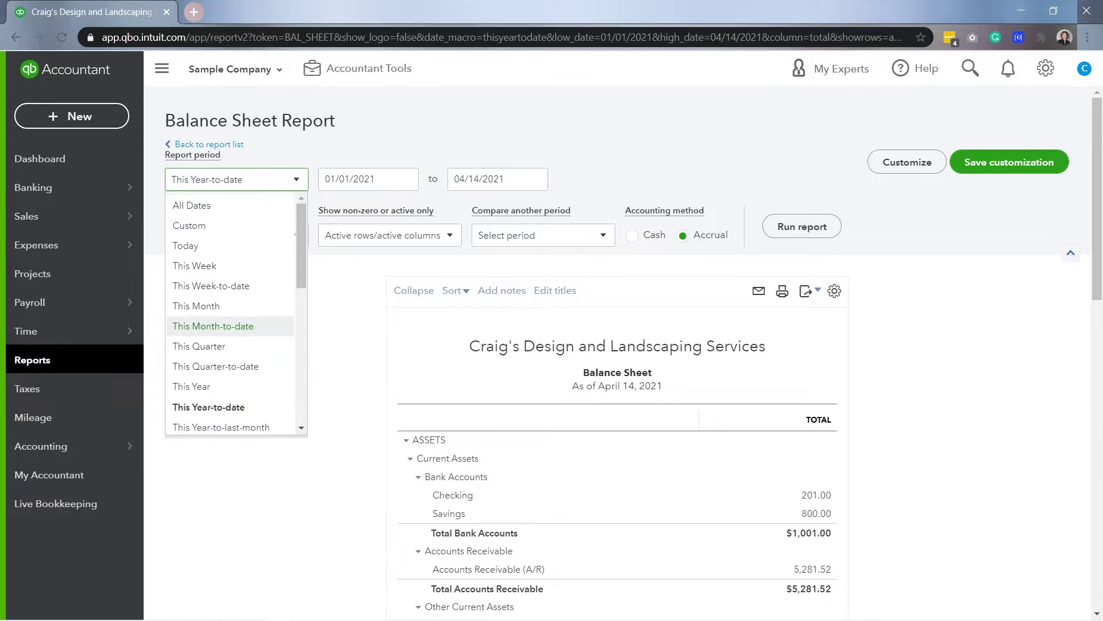
scroll(230, 316, down, 4)
click(191, 392)
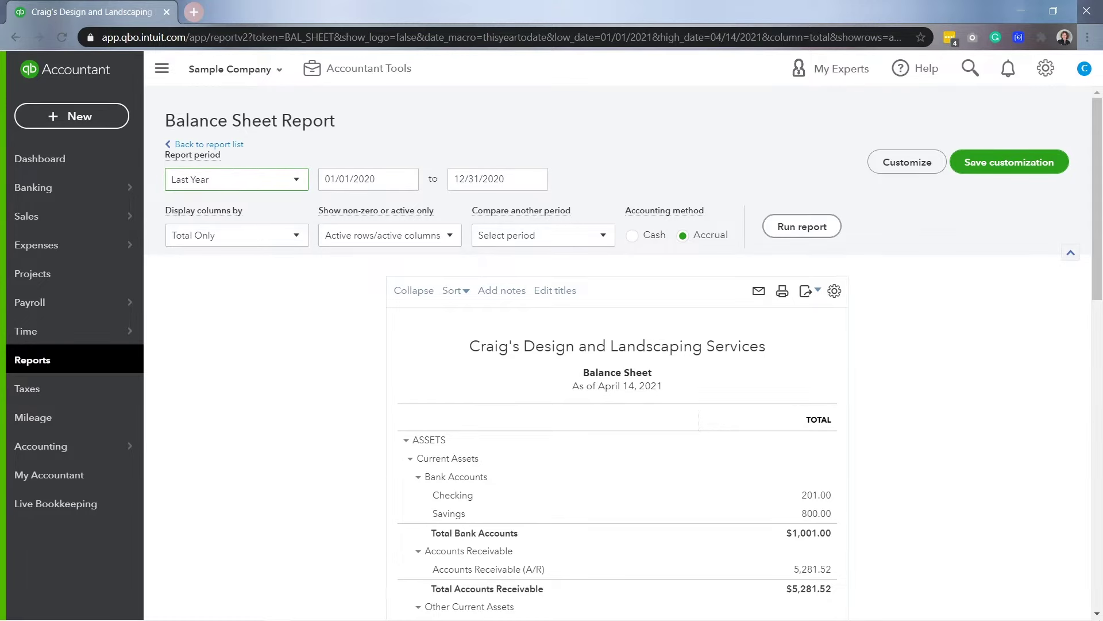
click(802, 227)
scroll(802, 229, down, 3)
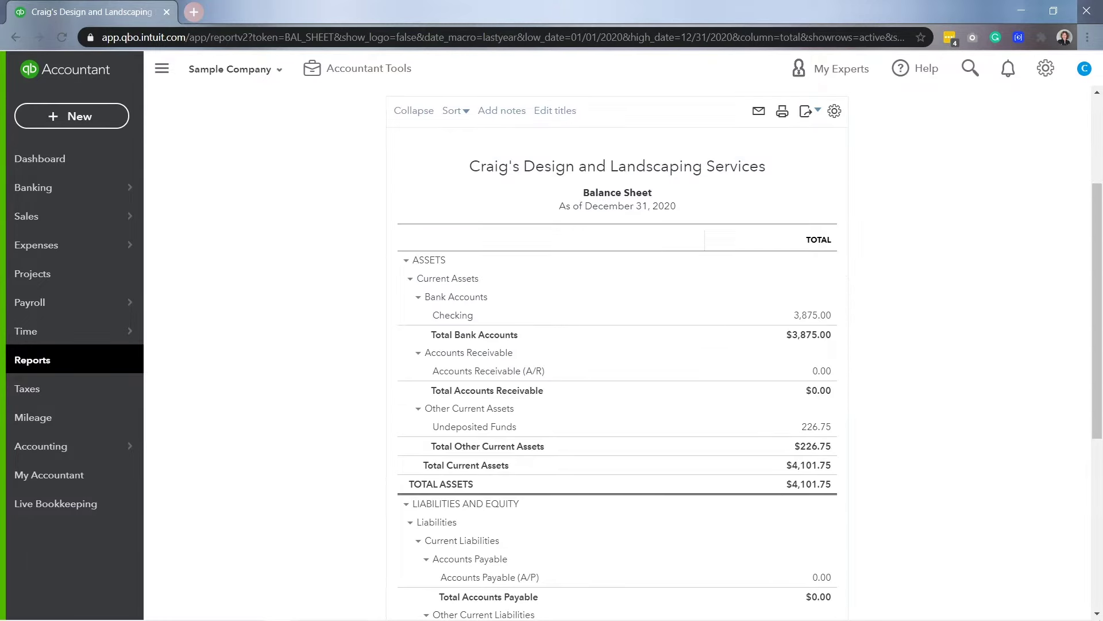
scroll(617, 335, up, 3)
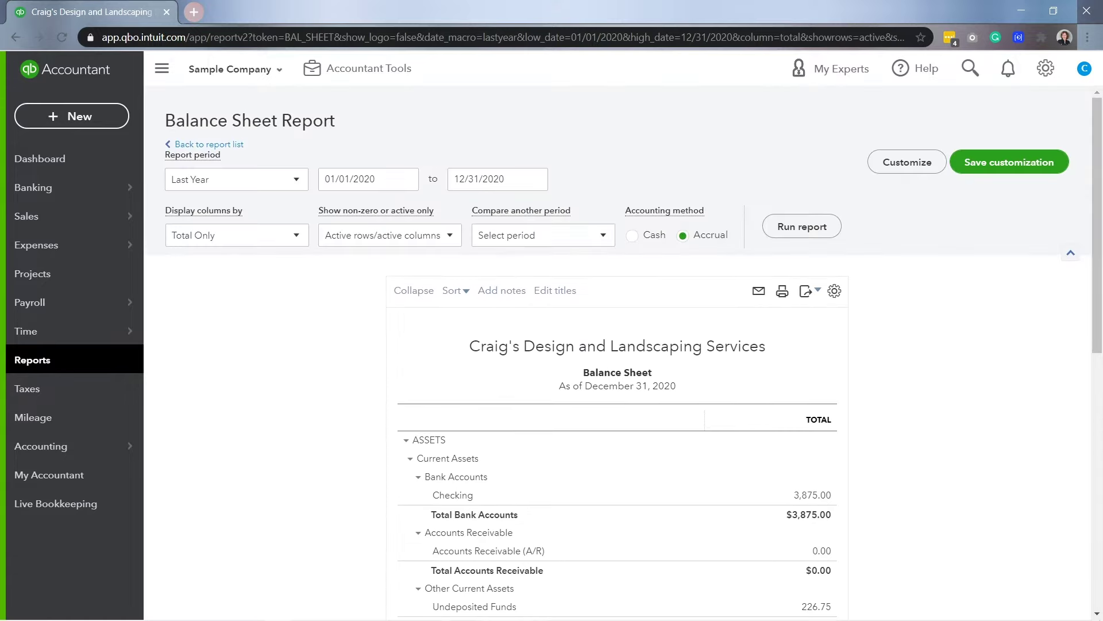
scroll(618, 345, down, 10)
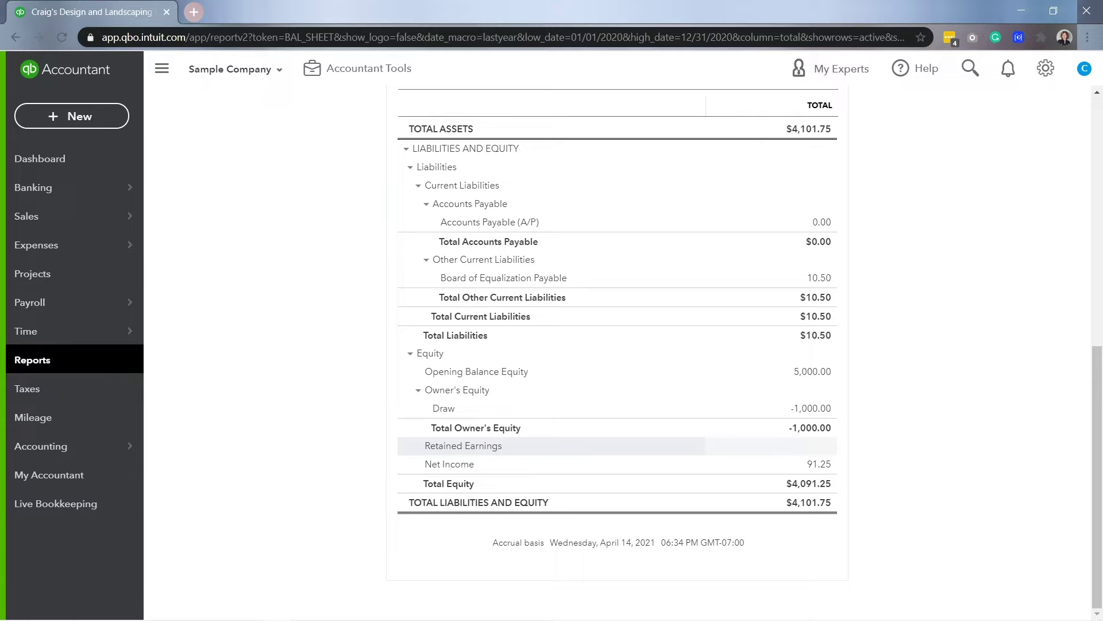
Step: Run the report for the Retained Earnings account from the Chart of Accounts
mouse_move(72, 446)
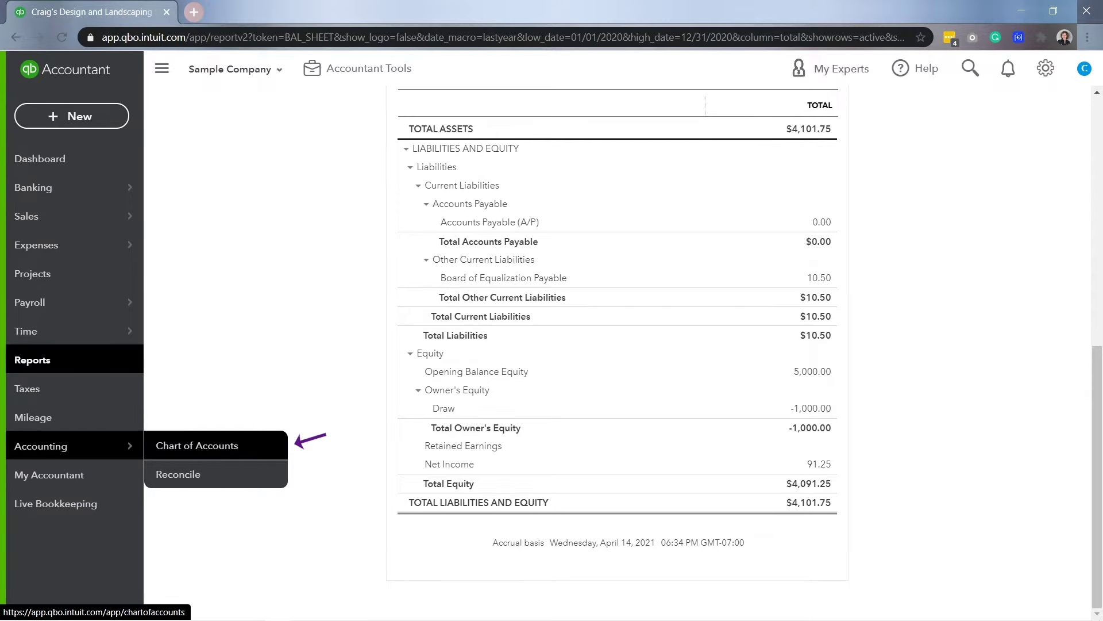
click(197, 445)
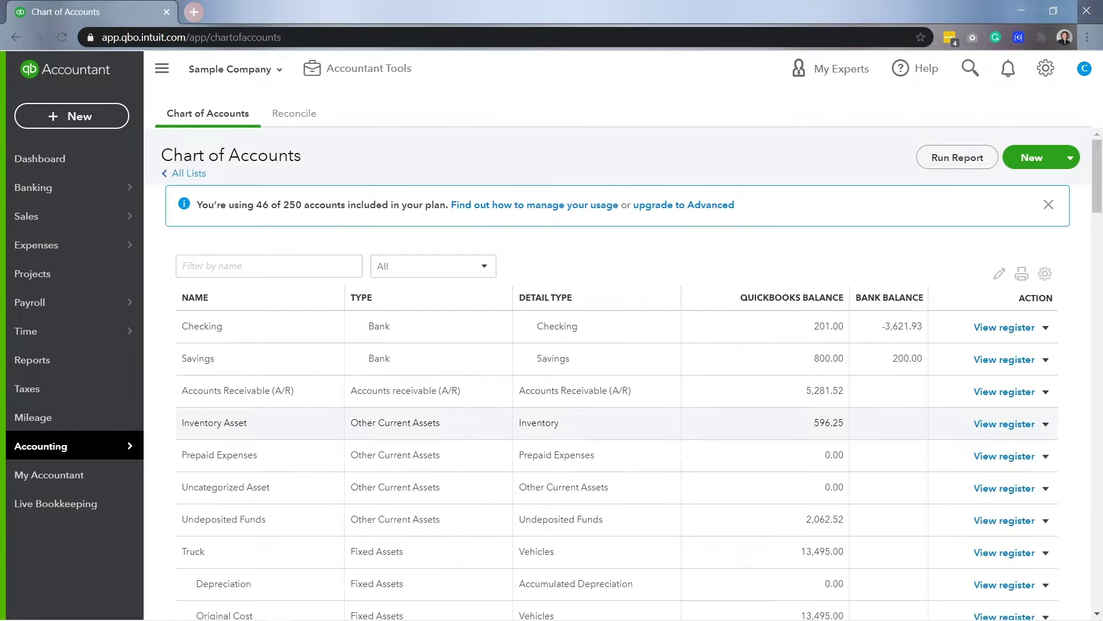
scroll(617, 374, down, 10)
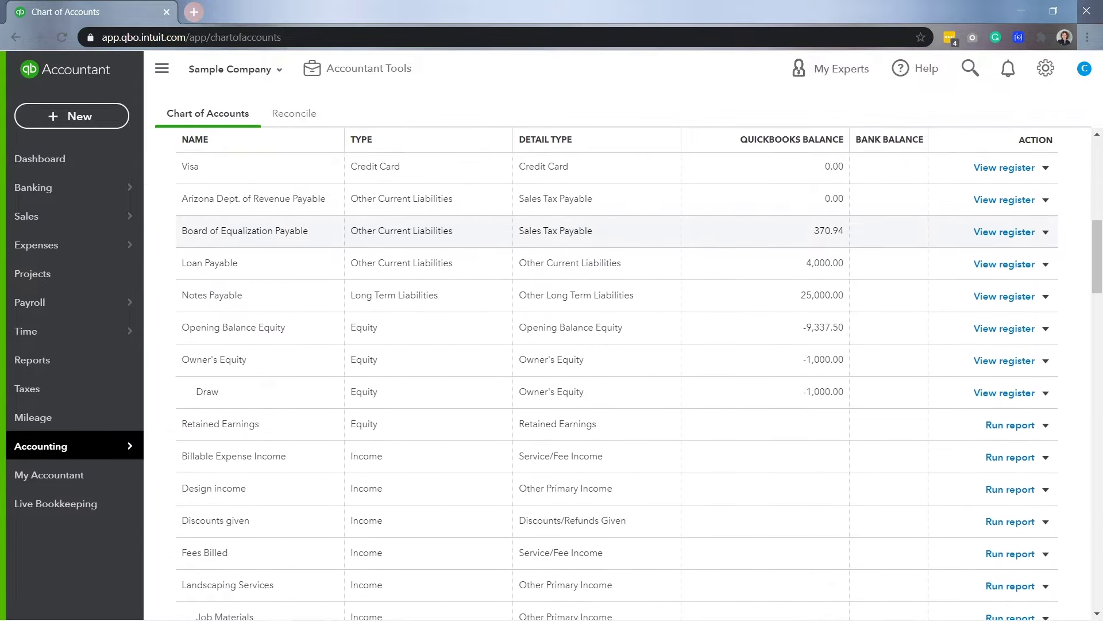
scroll(617, 396, down, 1)
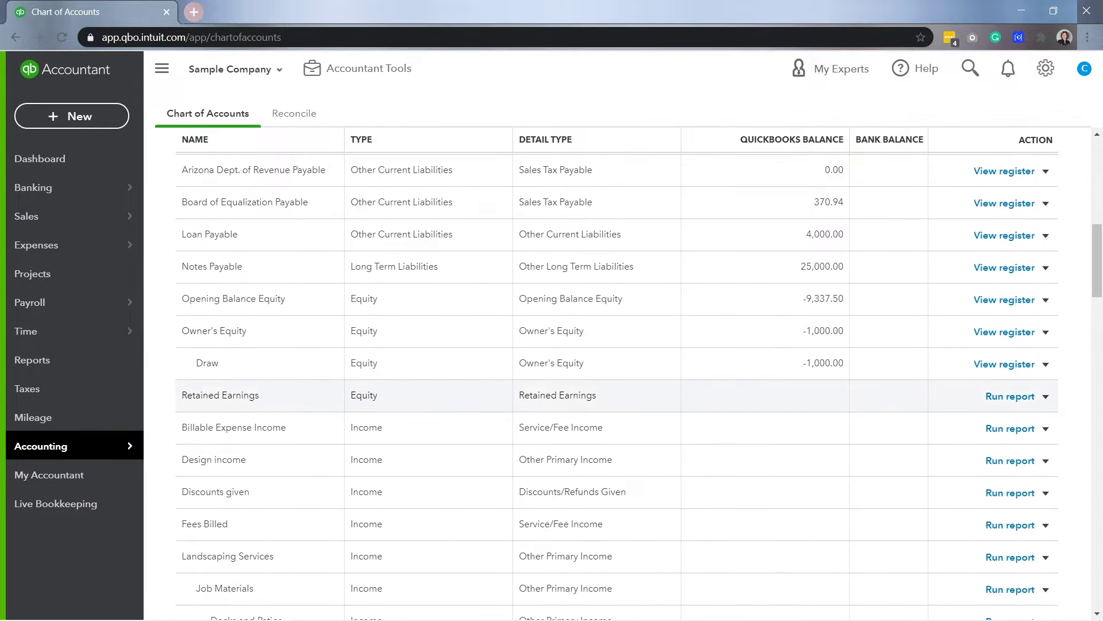
click(1010, 397)
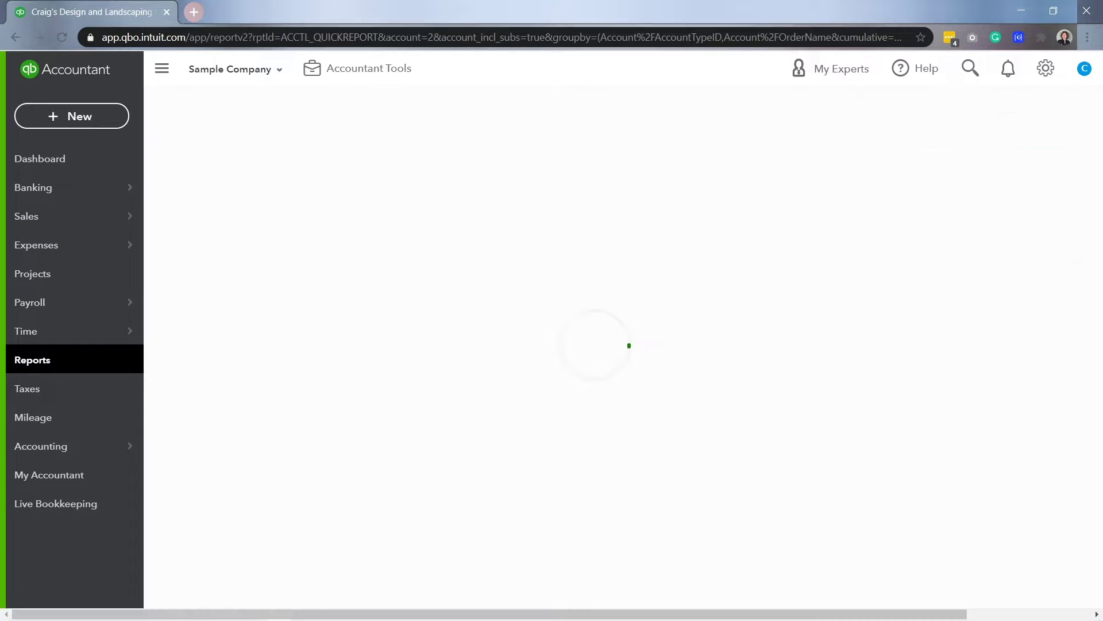
Step: Set the report period of the Retained Earnings account report to All Dates
click(236, 180)
scroll(230, 351, up, 3)
scroll(230, 350, up, 5)
click(190, 205)
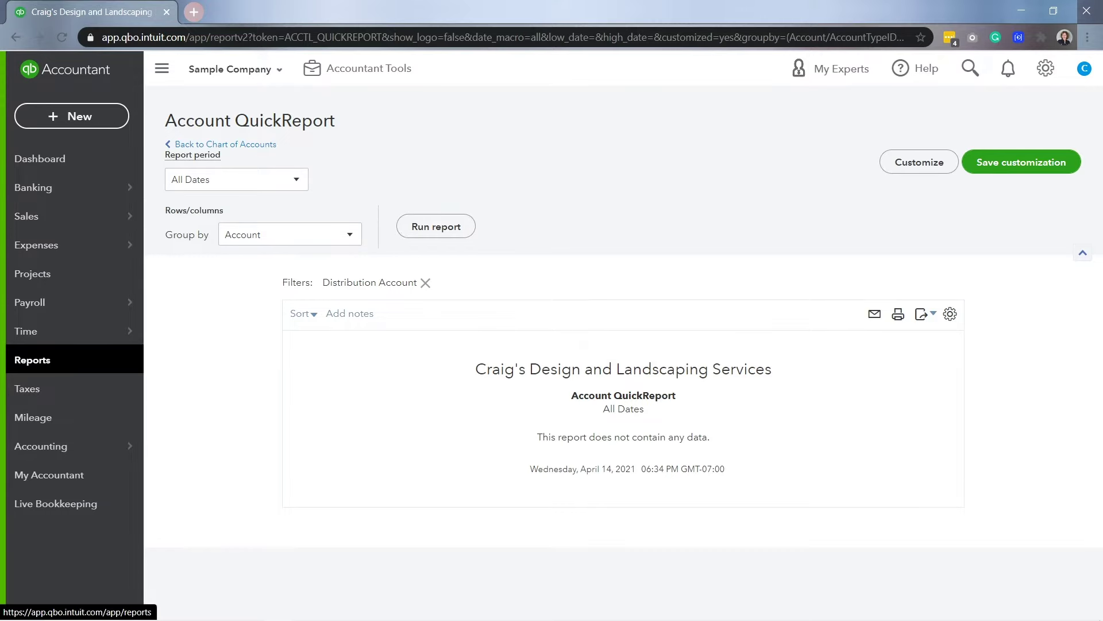
Step: Return to the Balance Sheet report, run it for Last Year and review its equity section
click(34, 359)
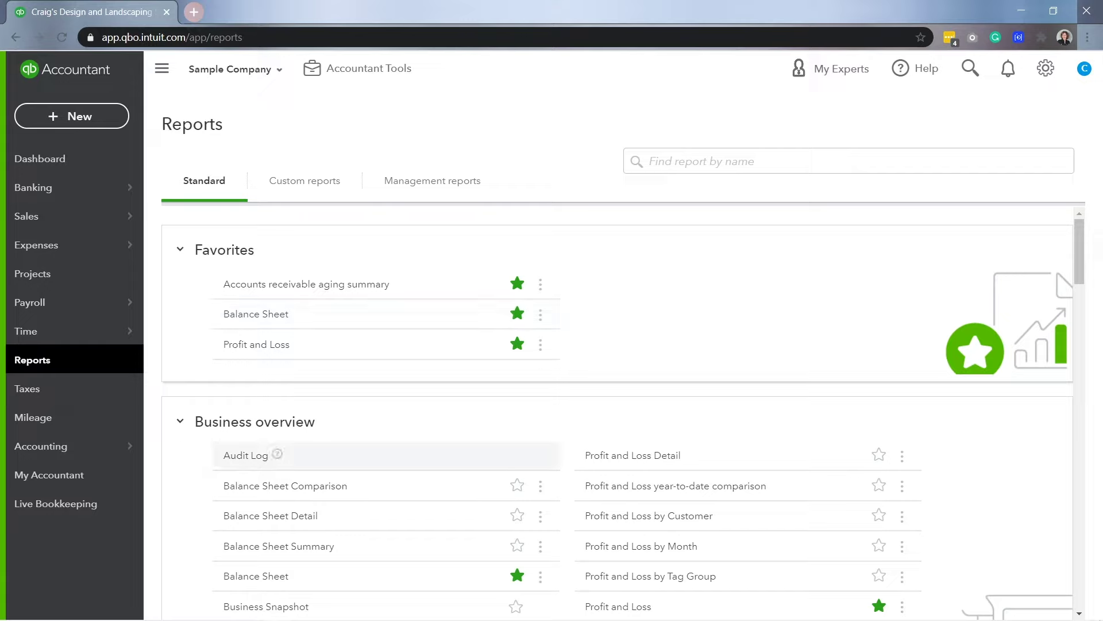
click(256, 575)
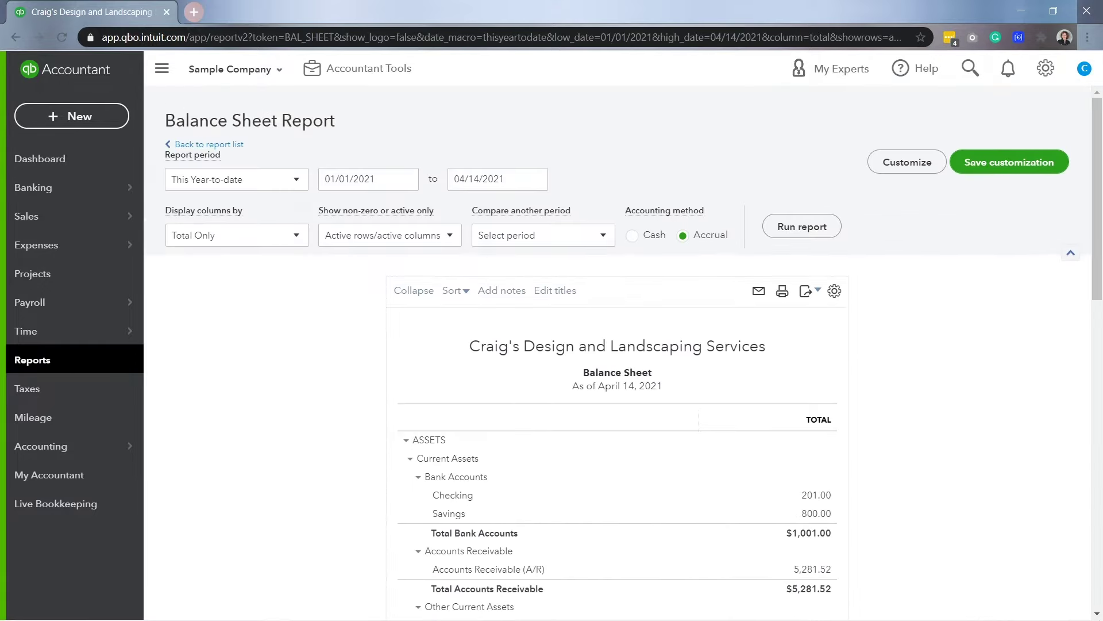
click(236, 179)
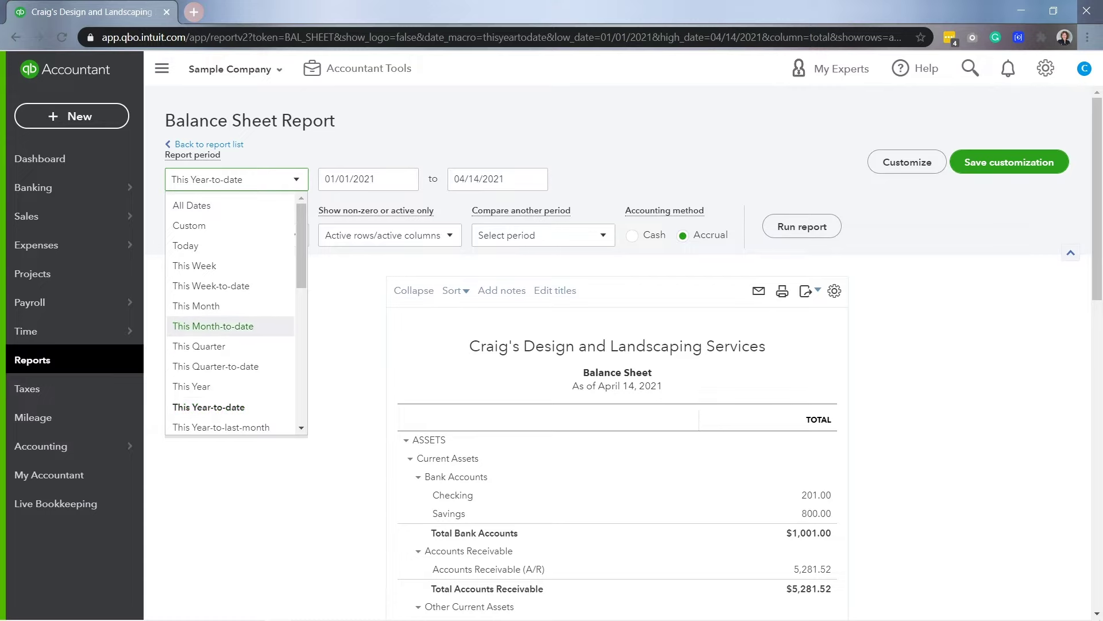
scroll(213, 251, down, 1)
scroll(213, 253, down, 3)
click(196, 389)
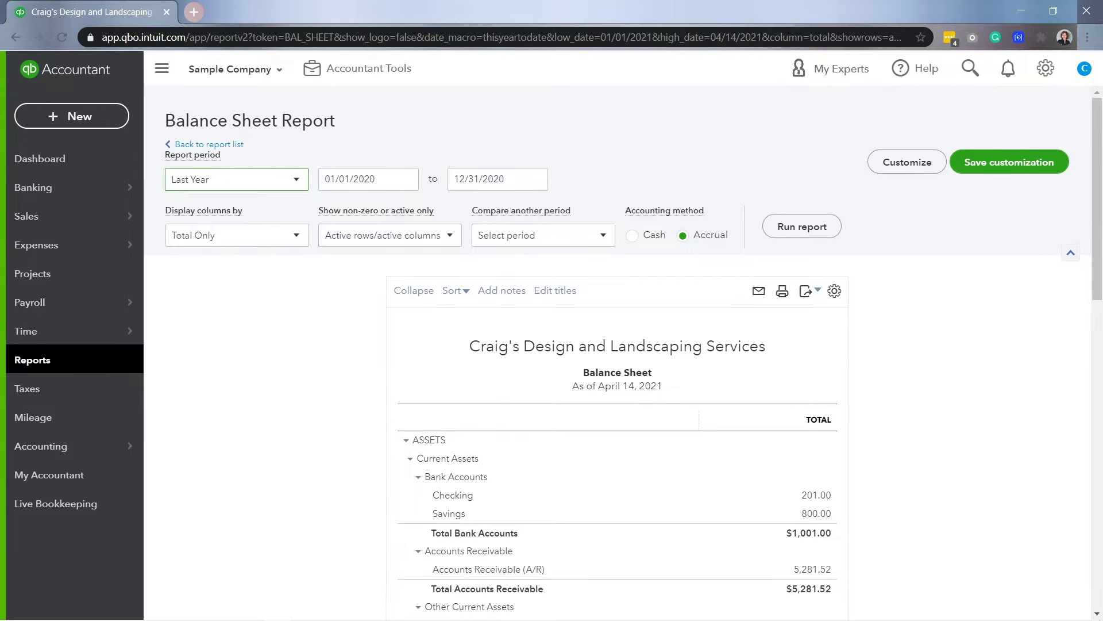
click(802, 225)
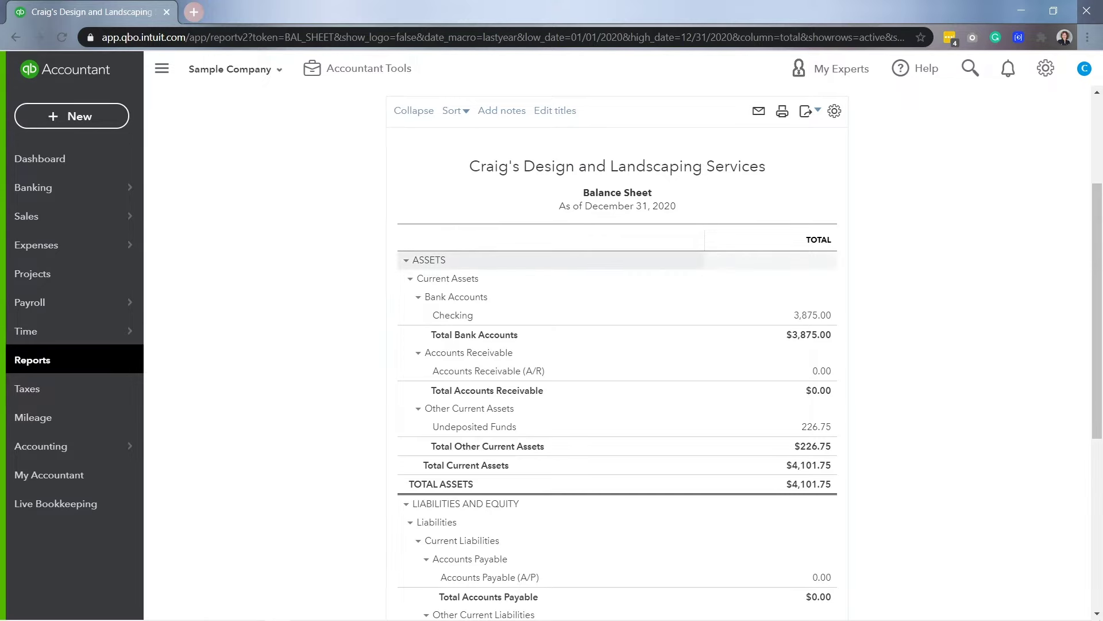
scroll(617, 276, down, 6)
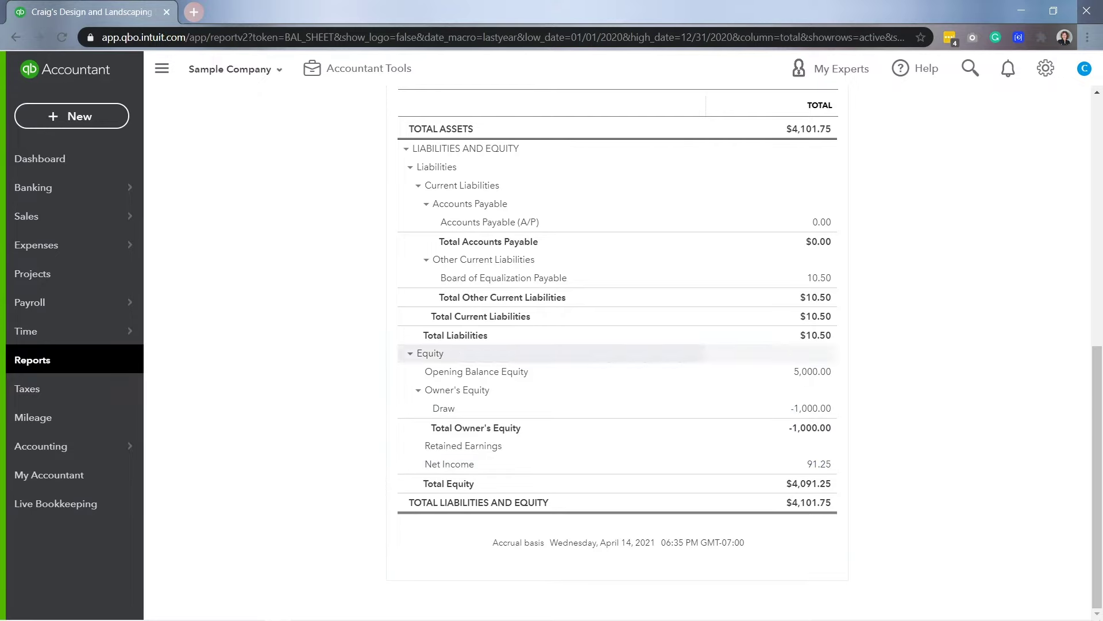
Step: Set the Balance Sheet's end date to 01/01/2021, keeping 01/01/2020 as the start, and rerun the report
scroll(618, 372, up, 10)
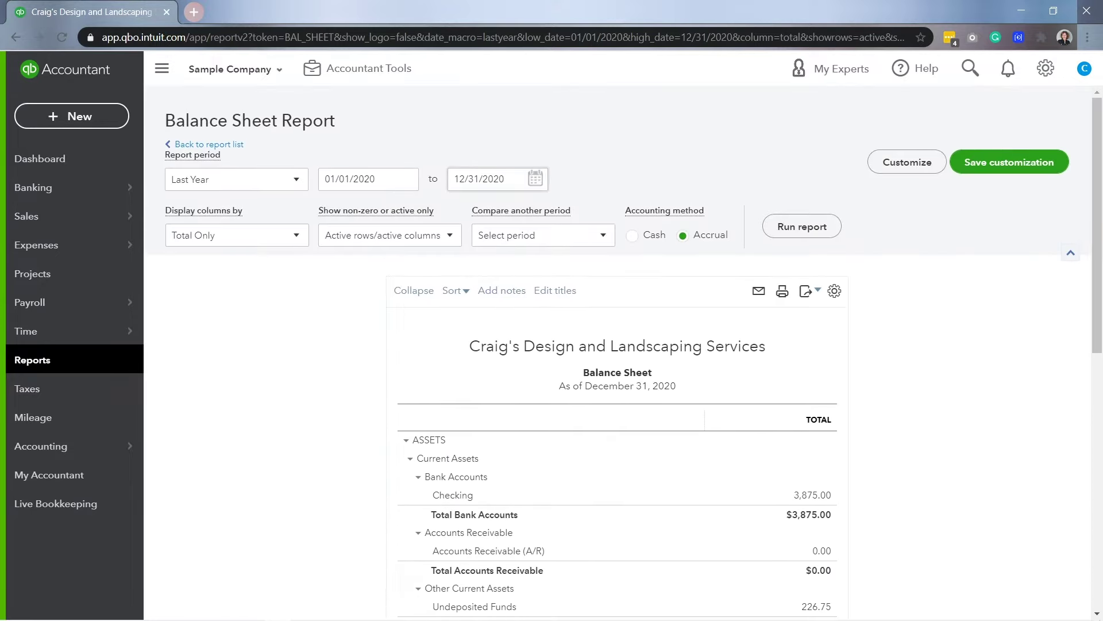
click(535, 178)
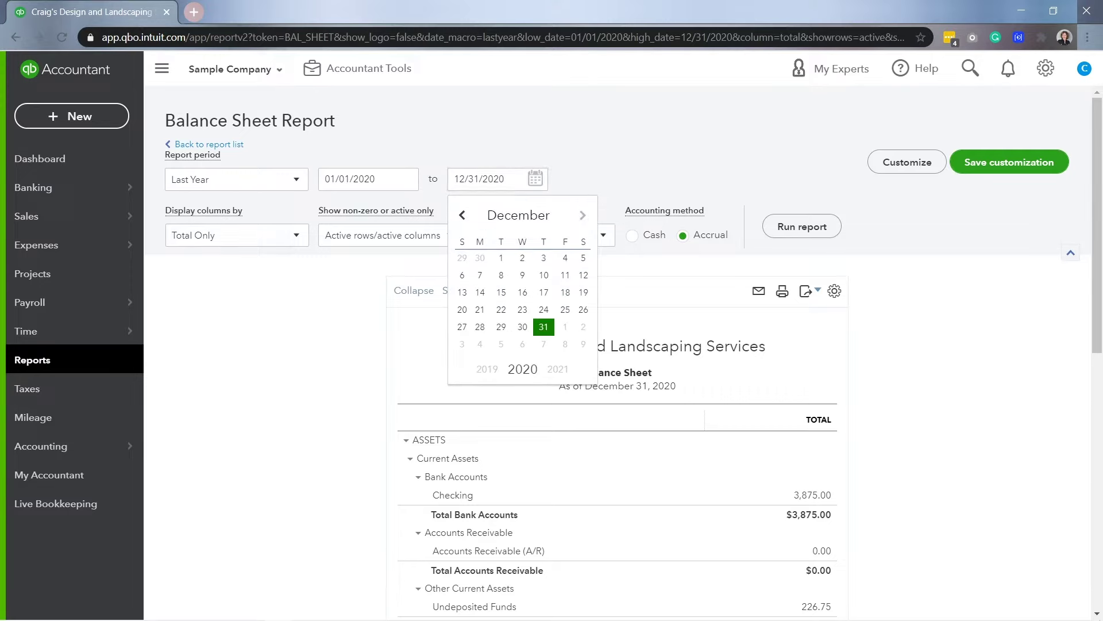
click(582, 215)
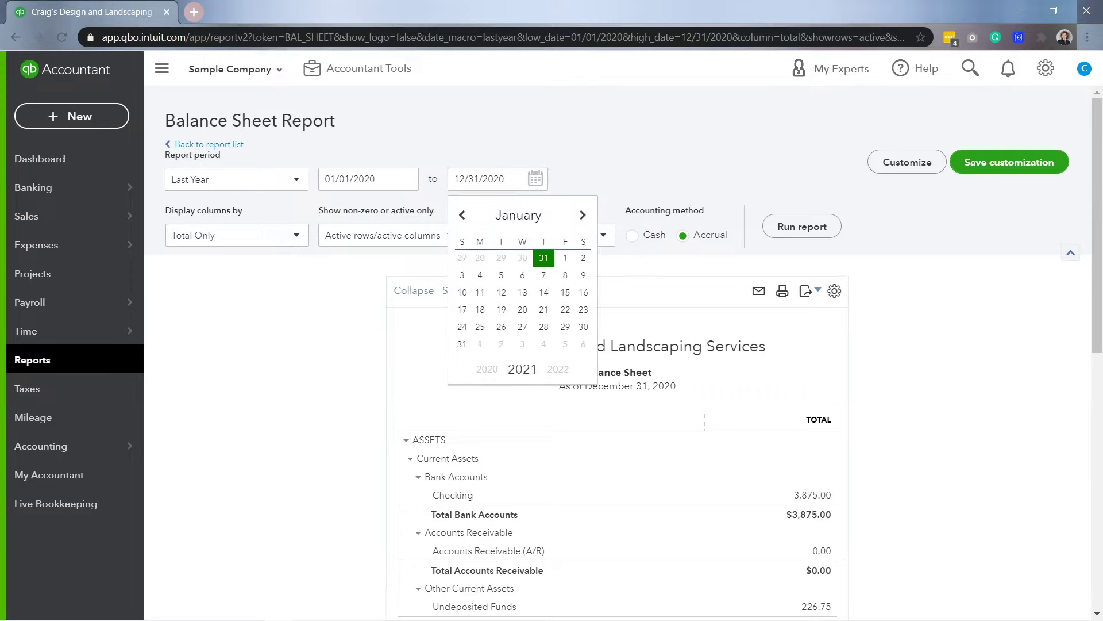
click(565, 257)
click(406, 179)
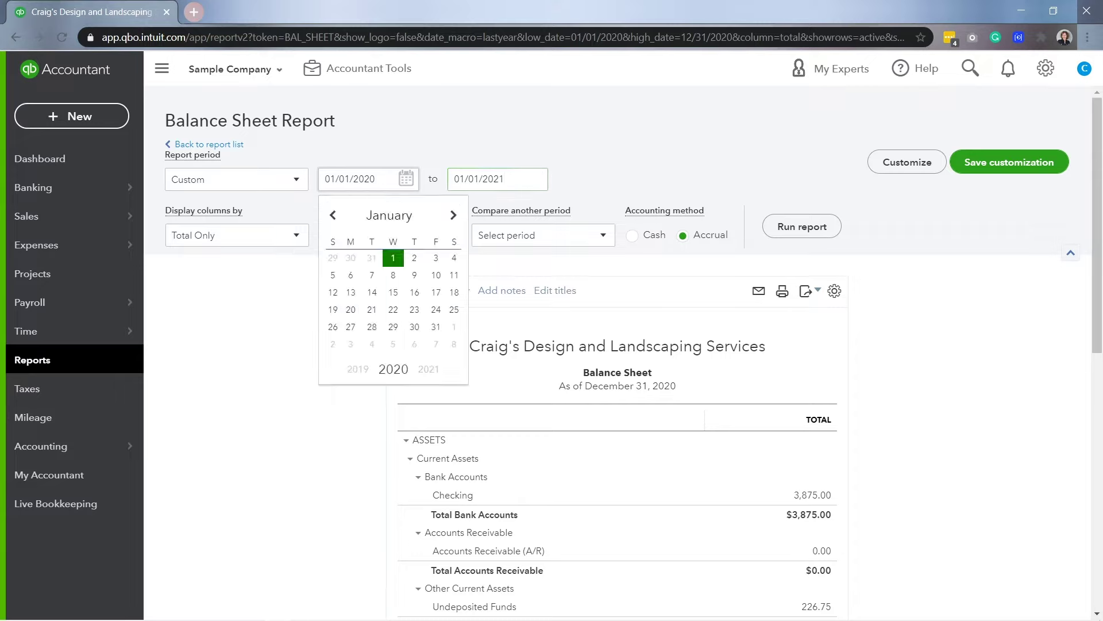
click(802, 227)
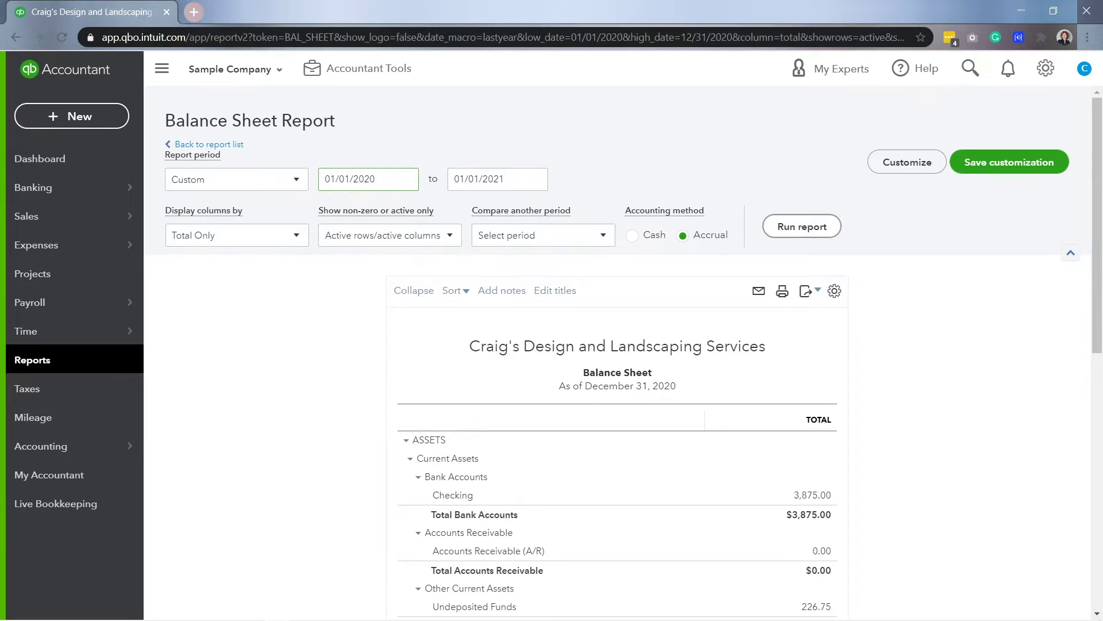
scroll(617, 345, down, 3)
scroll(618, 345, up, 3)
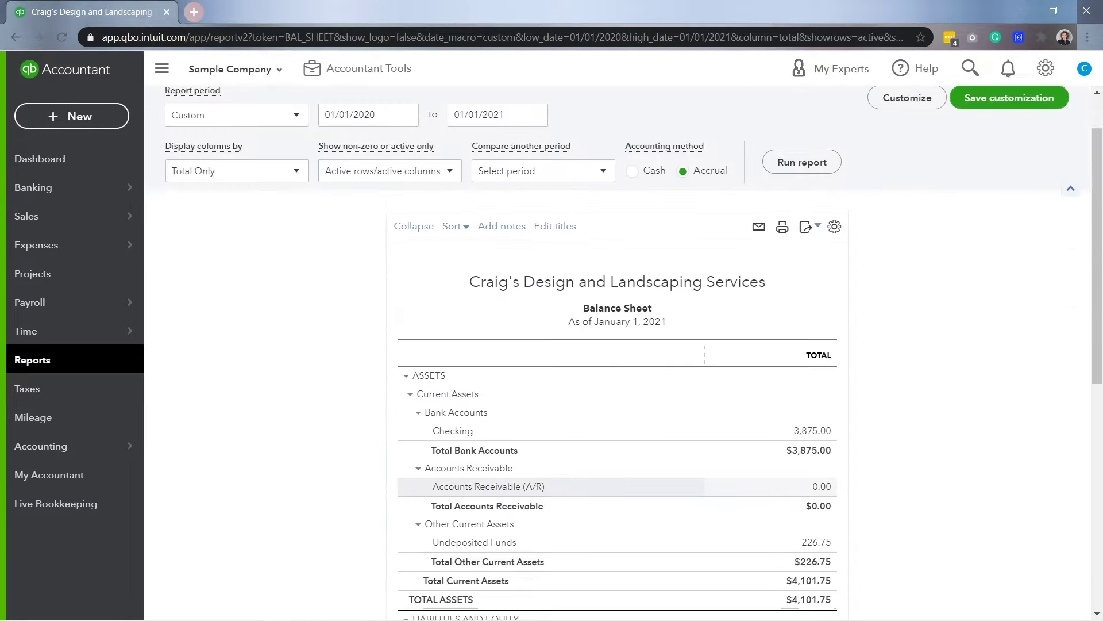
Step: Review the equity section, rerun the Balance Sheet for This Year and examine its assets, liabilities and equity
scroll(618, 344, down, 10)
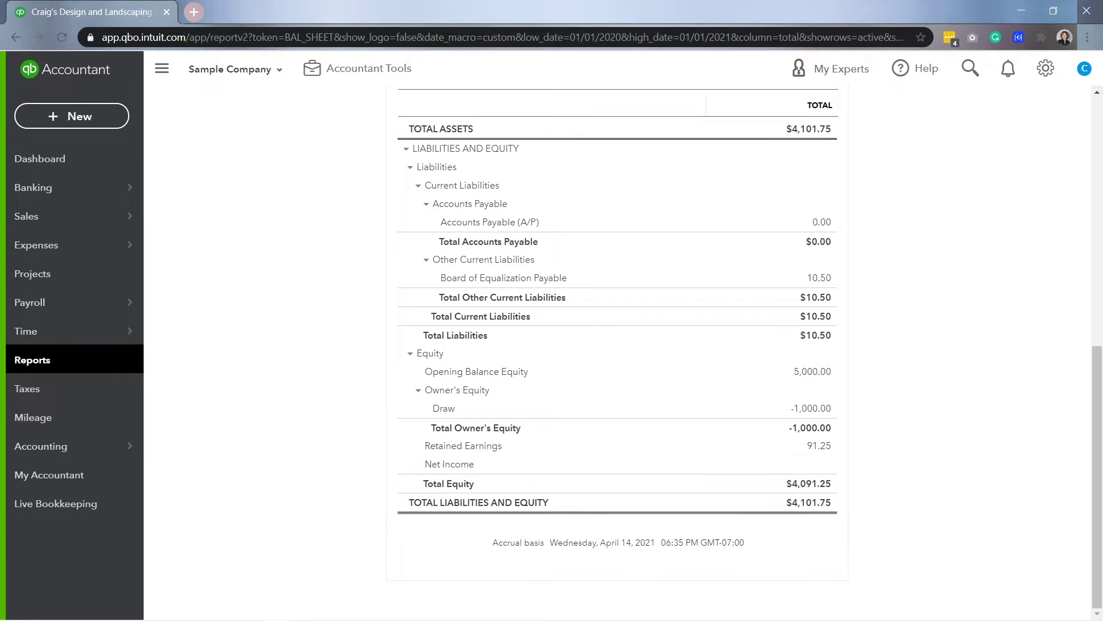
scroll(618, 345, up, 10)
click(237, 174)
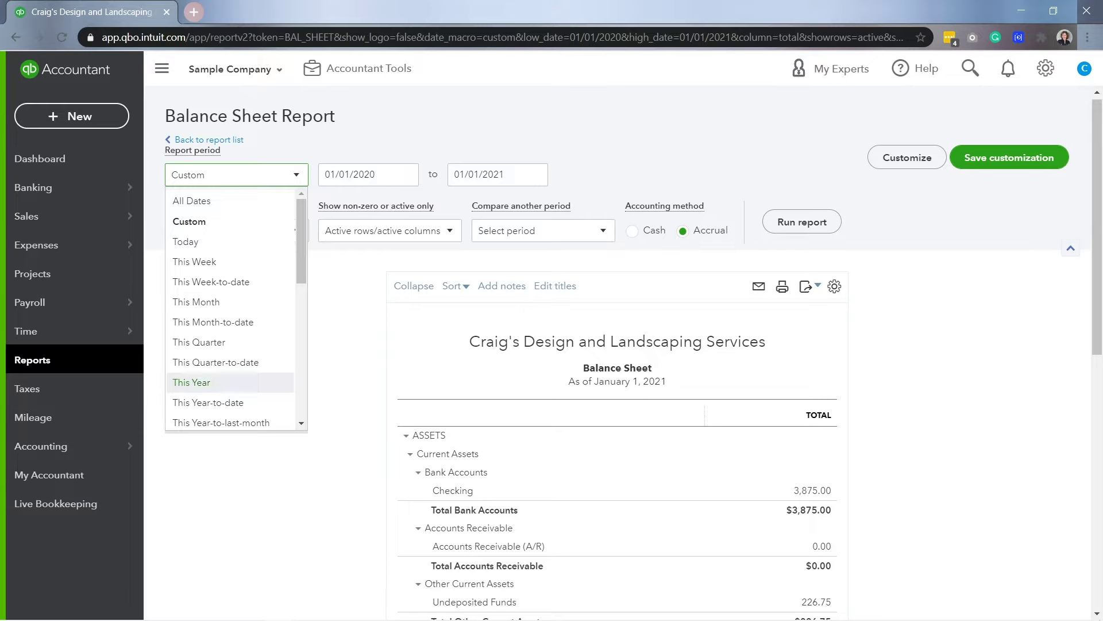
click(190, 382)
scroll(617, 345, down, 8)
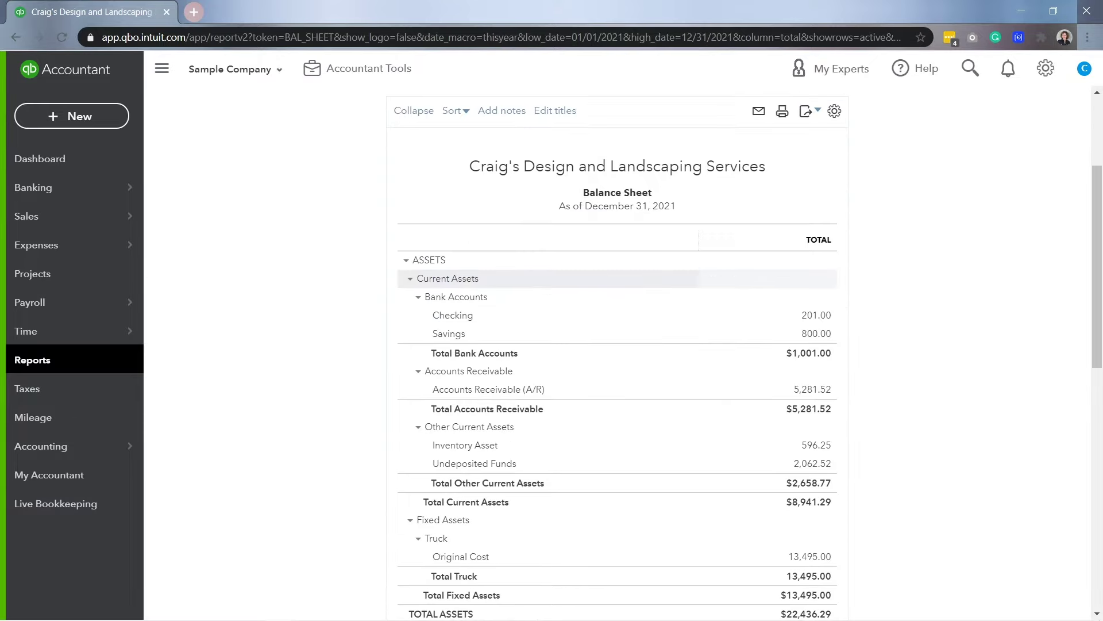
scroll(618, 344, down, 5)
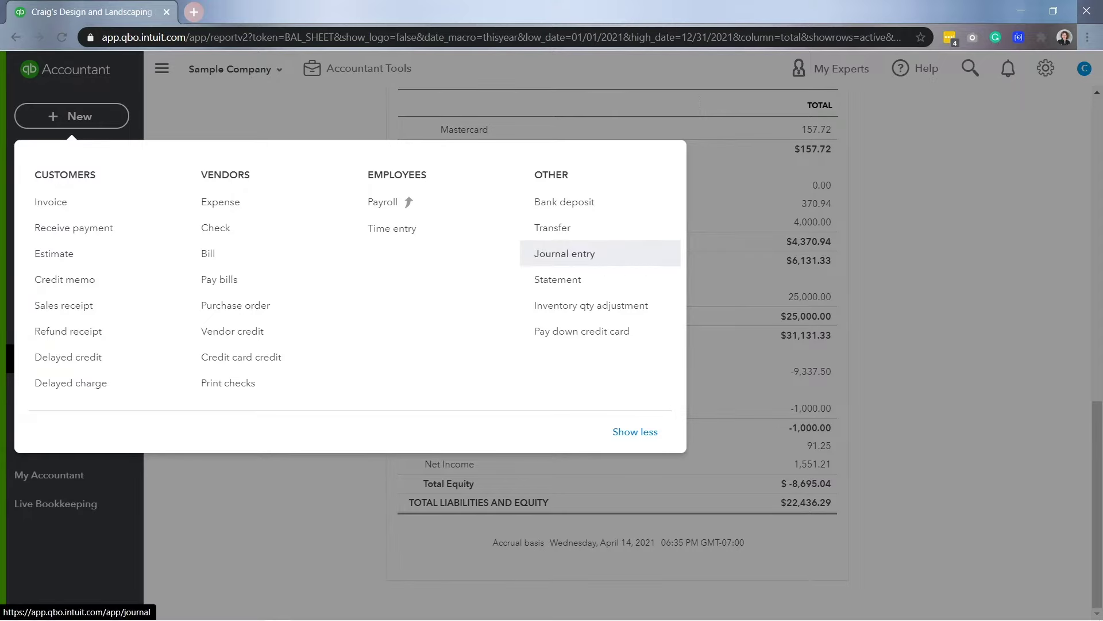
click(742, 429)
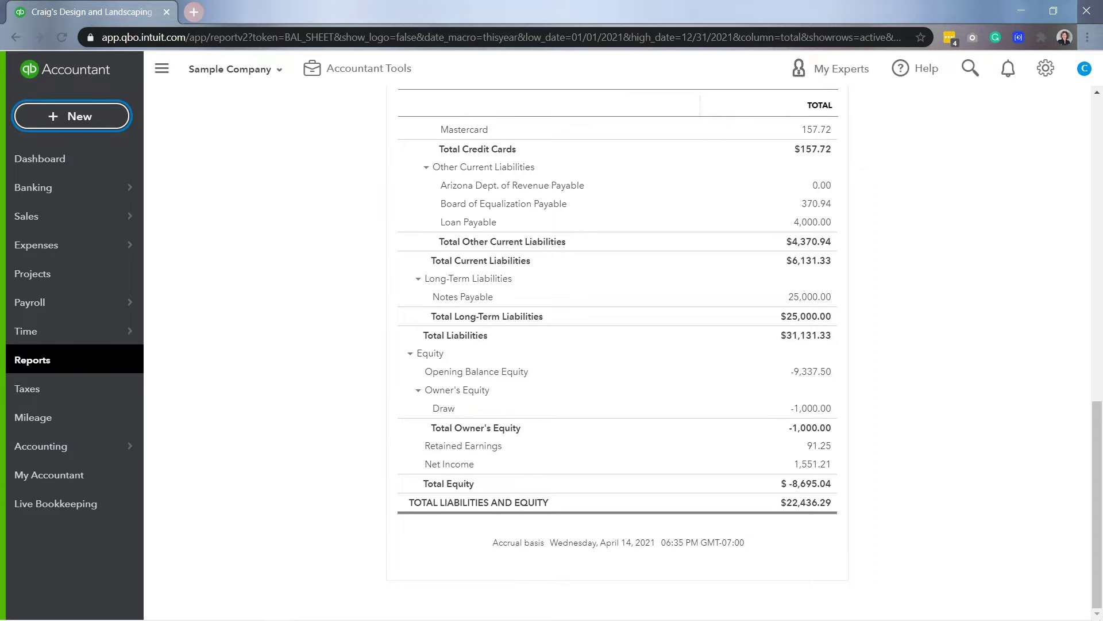
scroll(618, 350, up, 15)
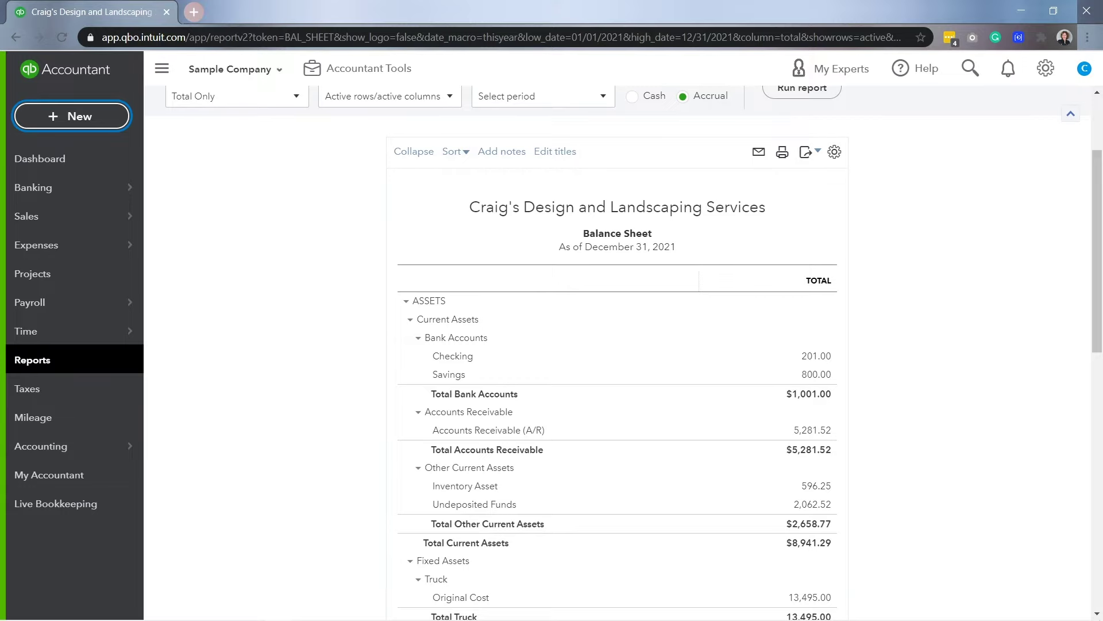
scroll(618, 509, down, 8)
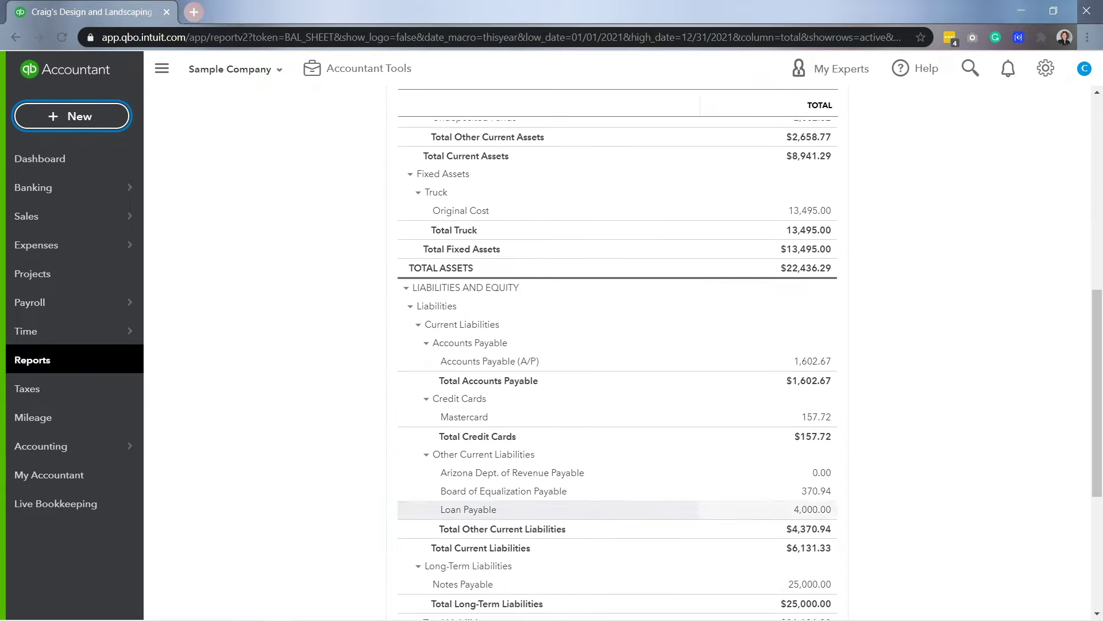
scroll(617, 408, down, 4)
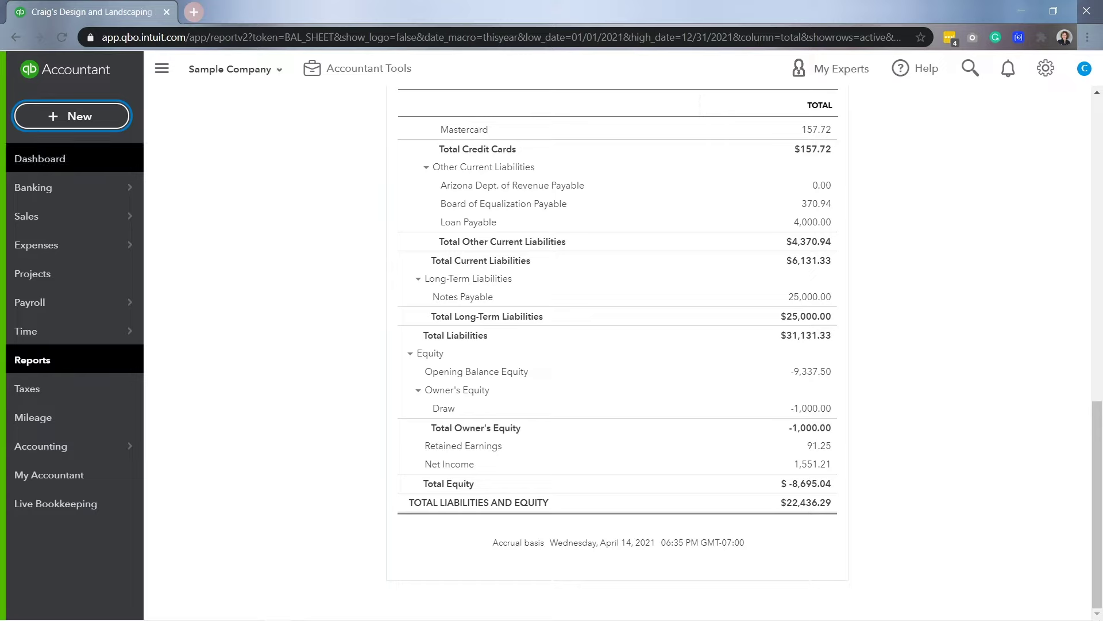
Step: Start a new journal entry and date it 01/01/2021
click(72, 117)
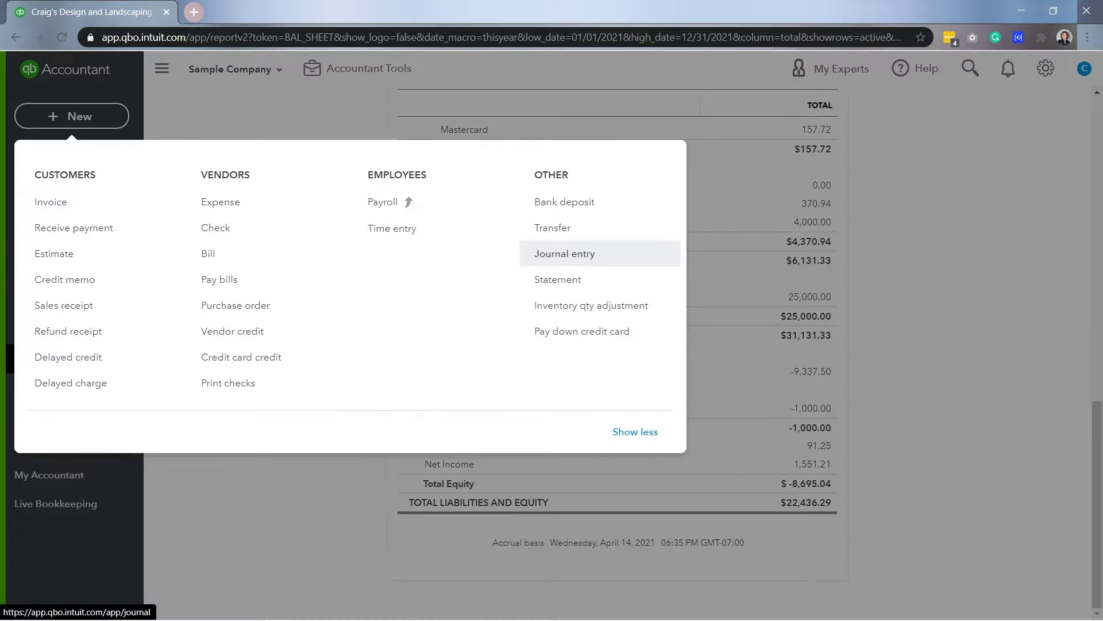
click(565, 253)
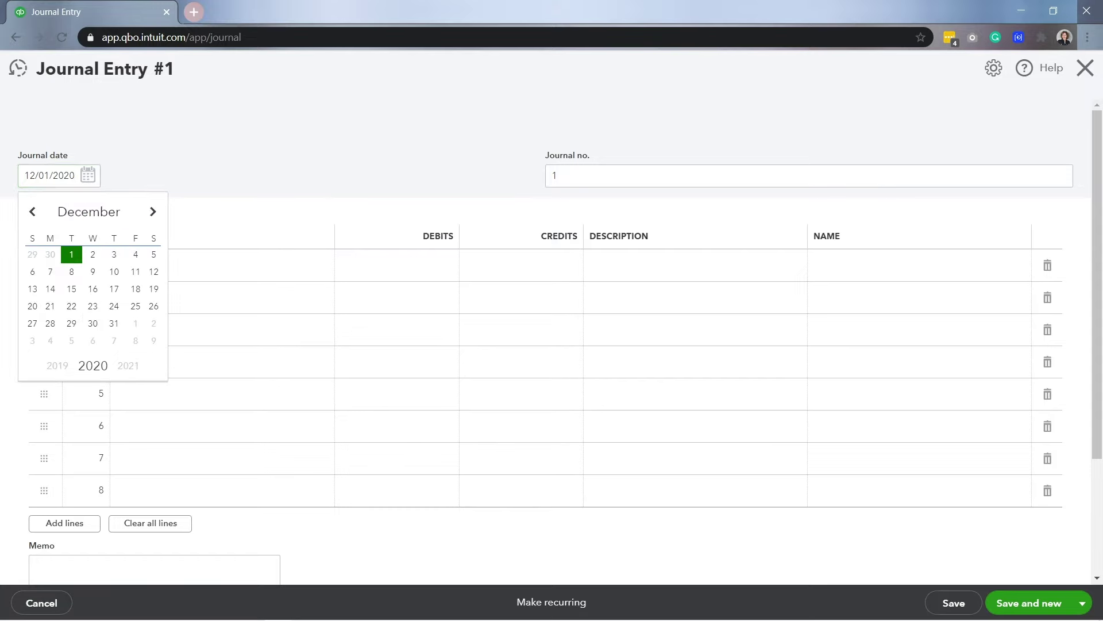
click(153, 211)
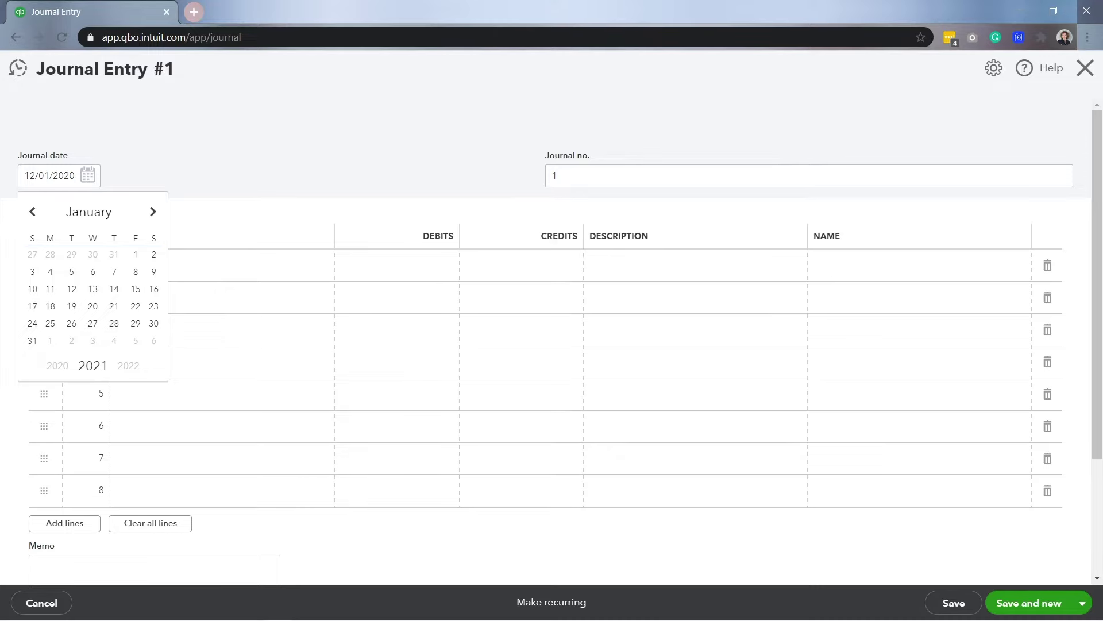
click(136, 255)
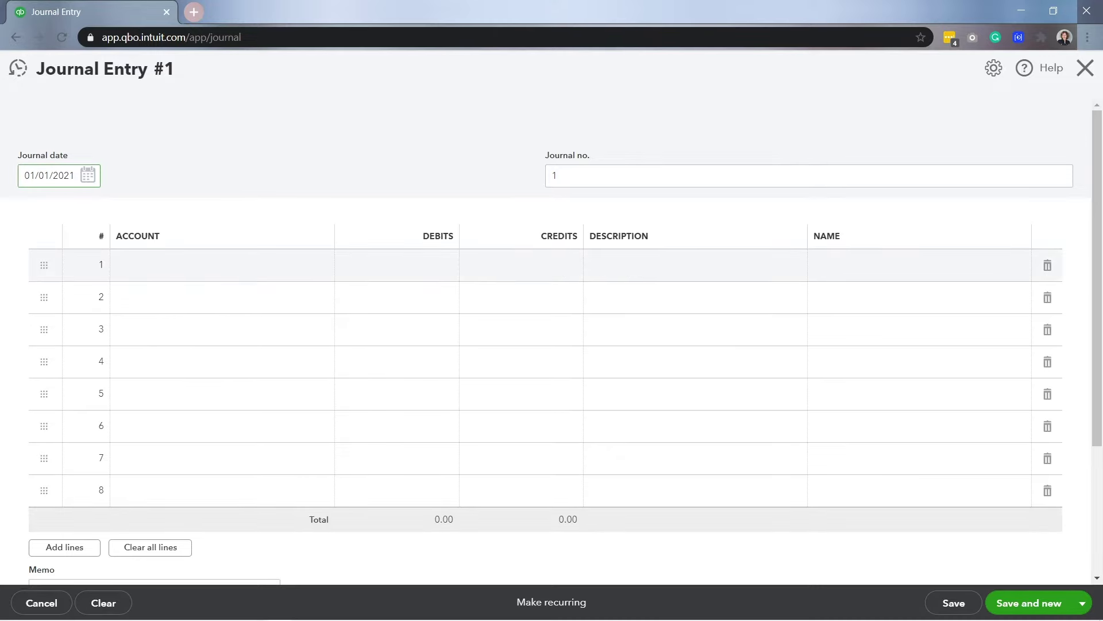
Step: Fill the first journal line with the Owner's Equity:Draw account and a credit of 1,000.00
click(155, 265)
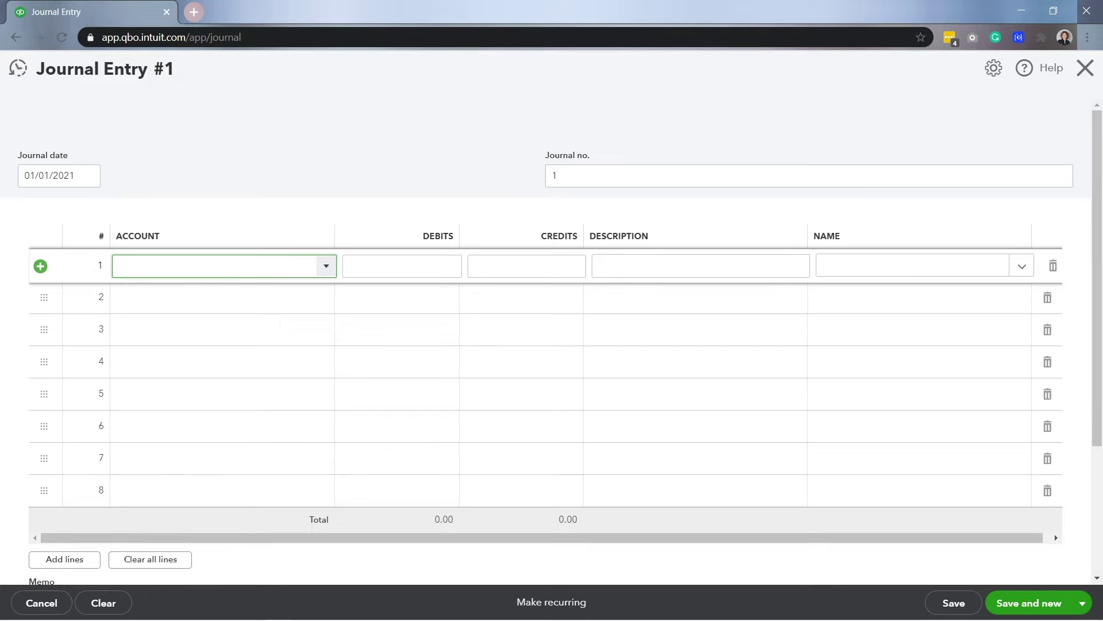
text(Owner's Equity)
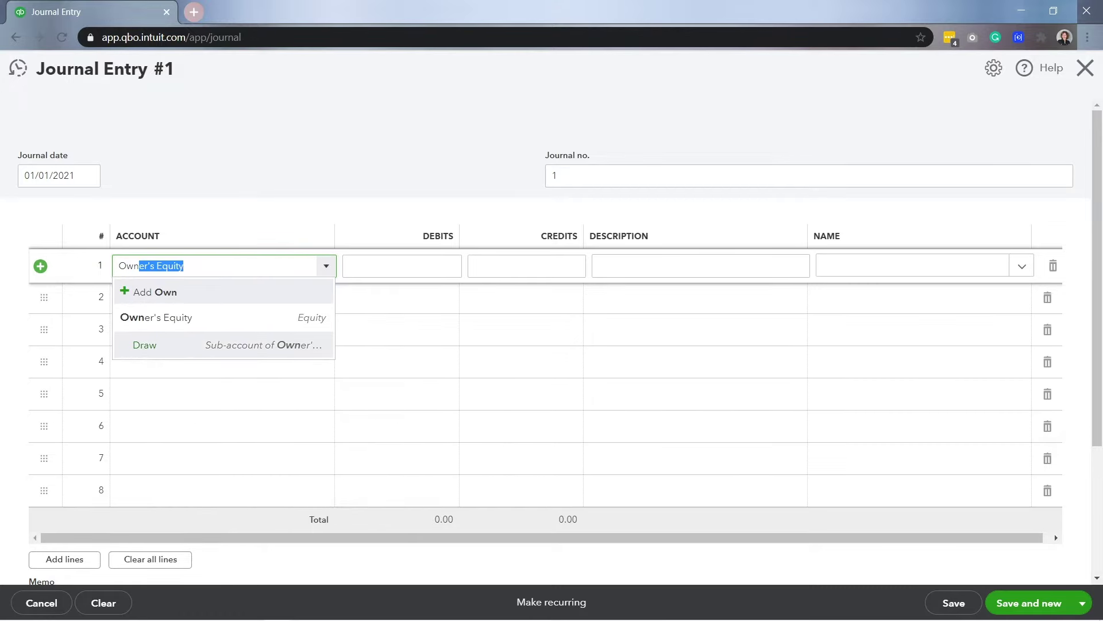
click(144, 344)
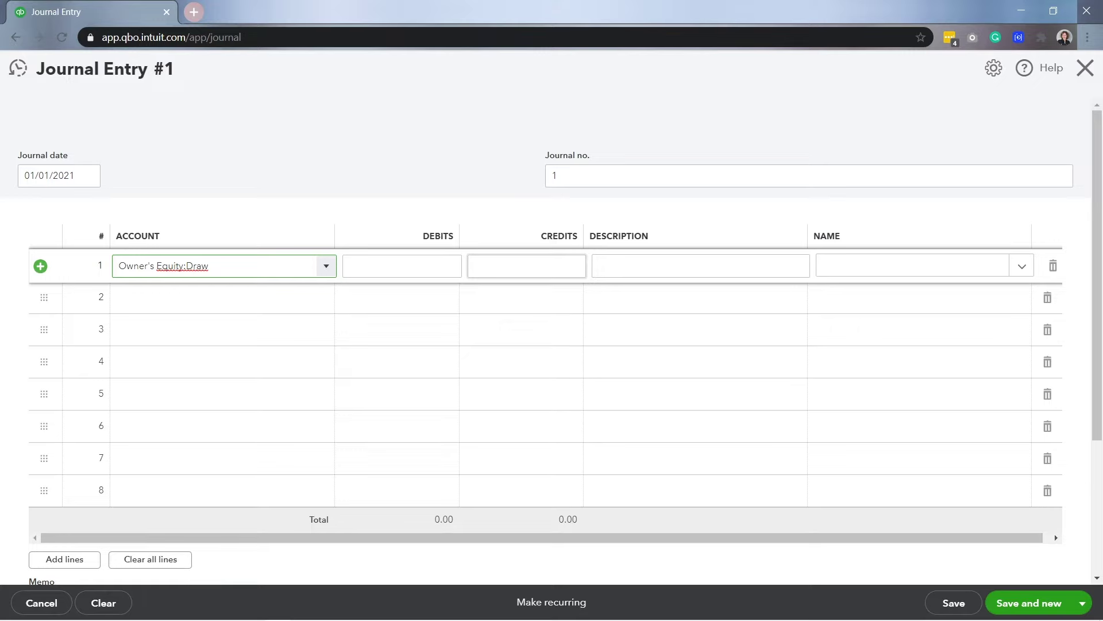
key(Tab)
key(Tab)
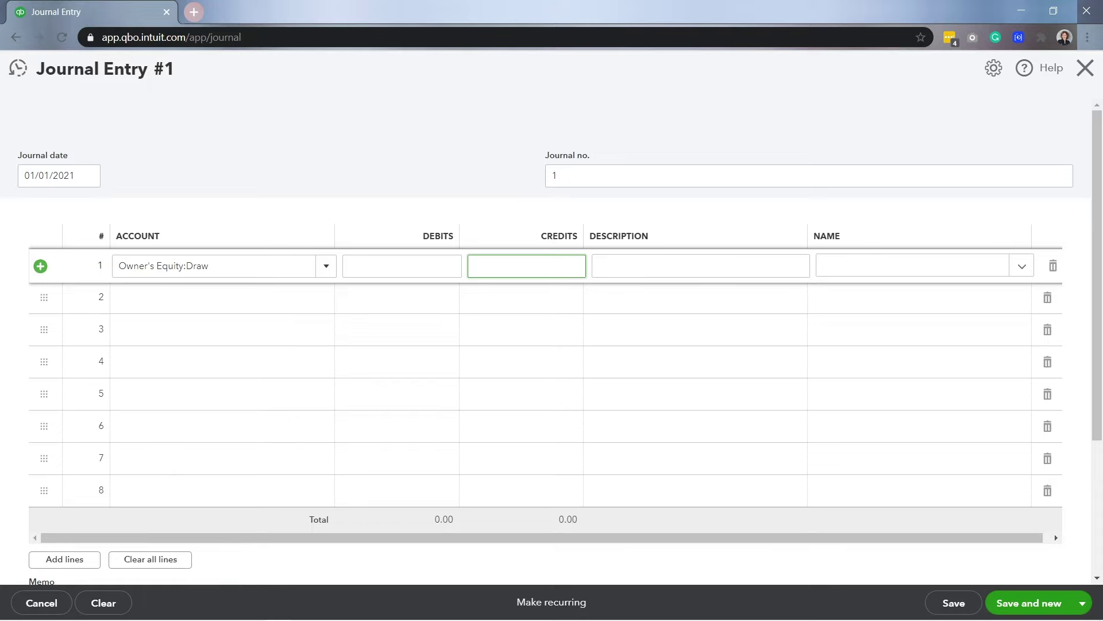
text(1000.00)
Step: Fill the second journal line with the Retained Earnings account and a debit of 1,000.00
click(213, 297)
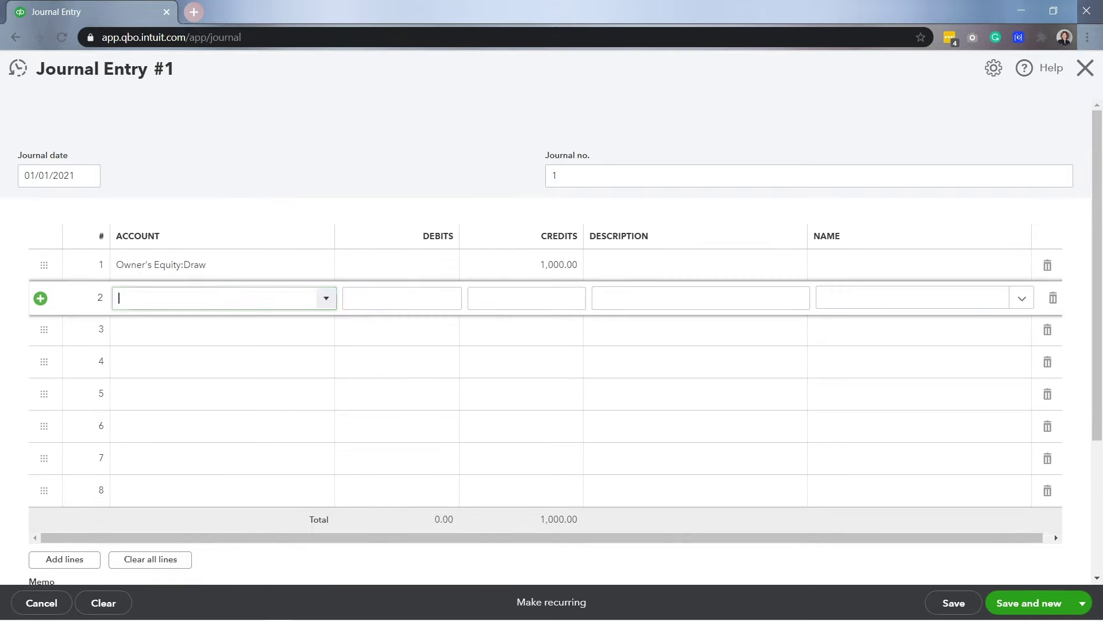
click(526, 298)
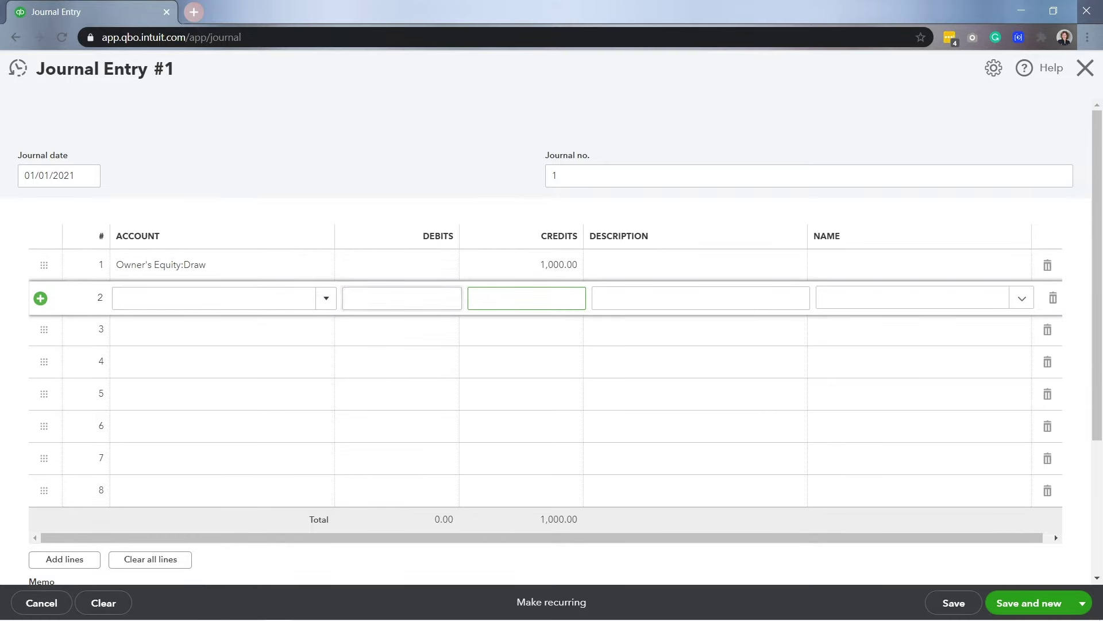
click(214, 298)
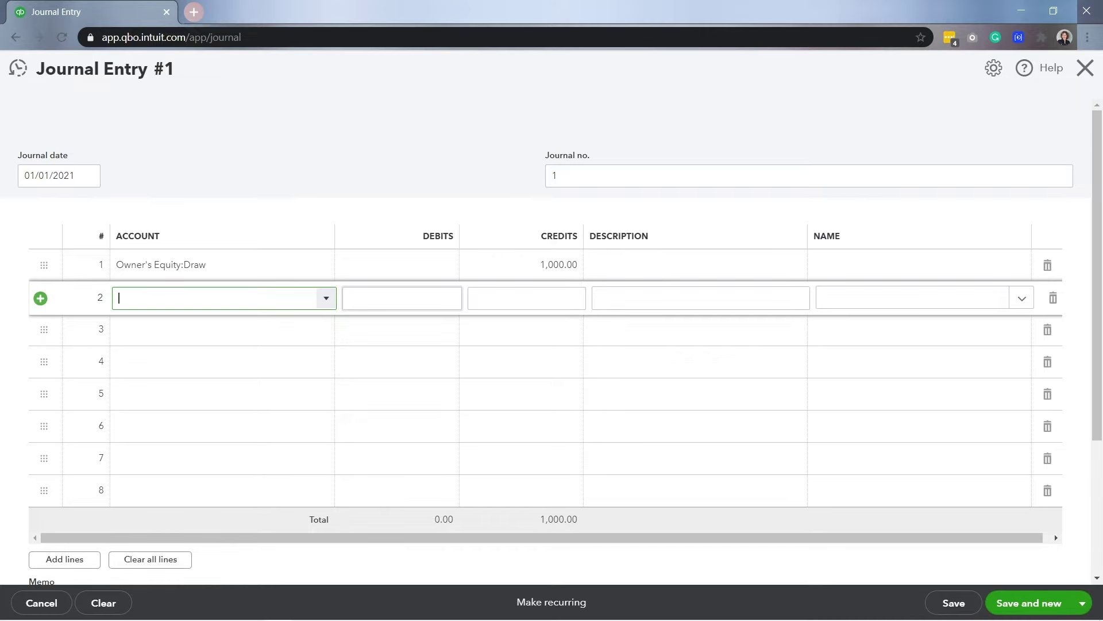
click(454, 297)
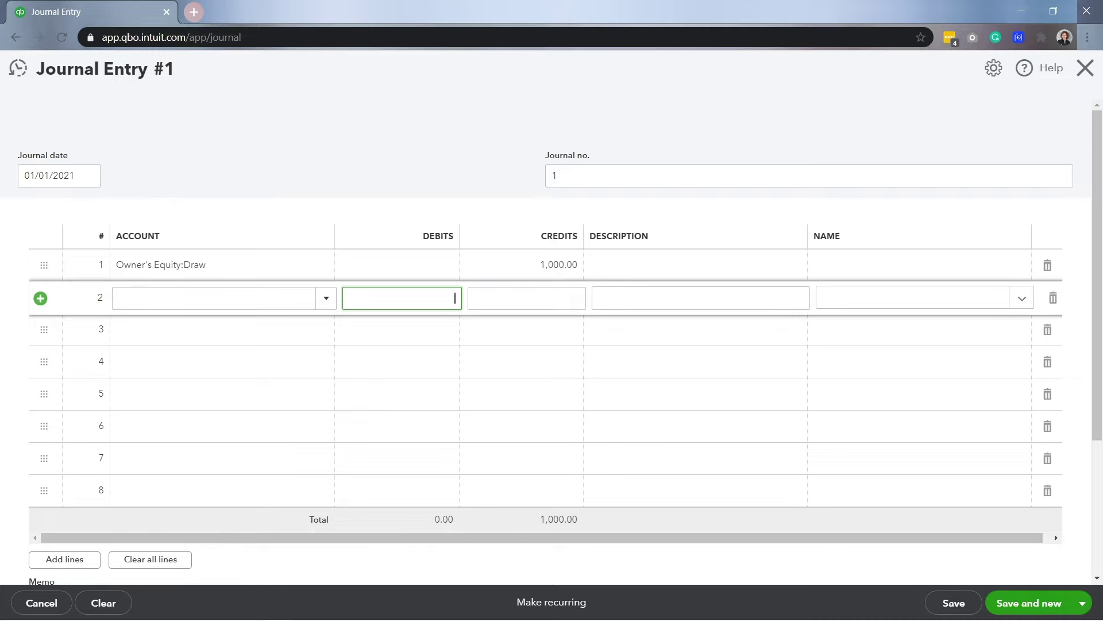
click(121, 298)
text(Re)
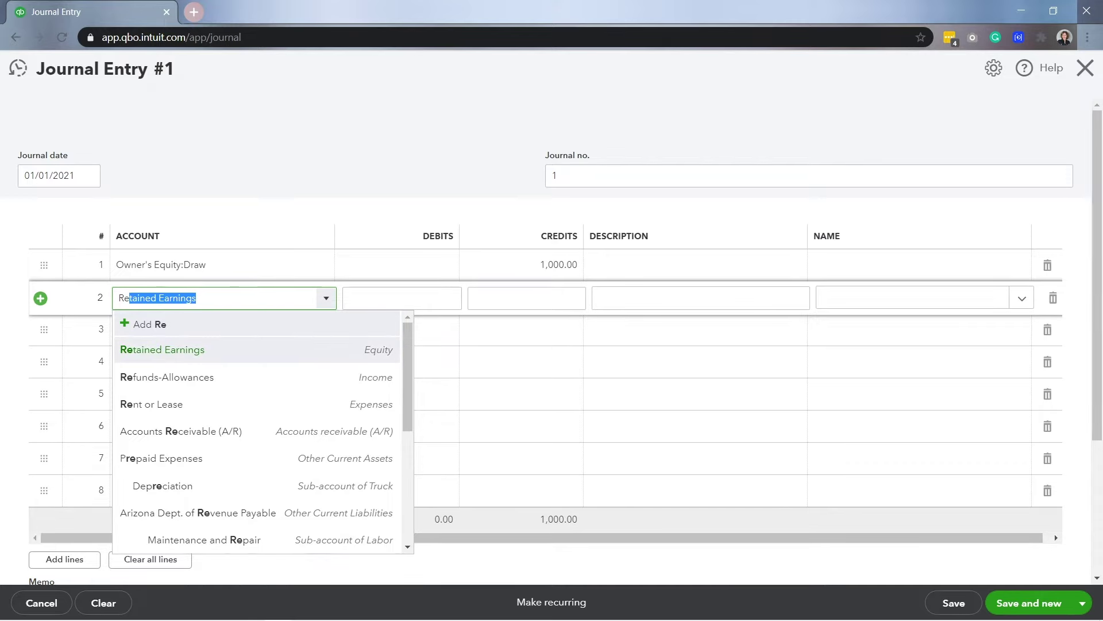
key(Return)
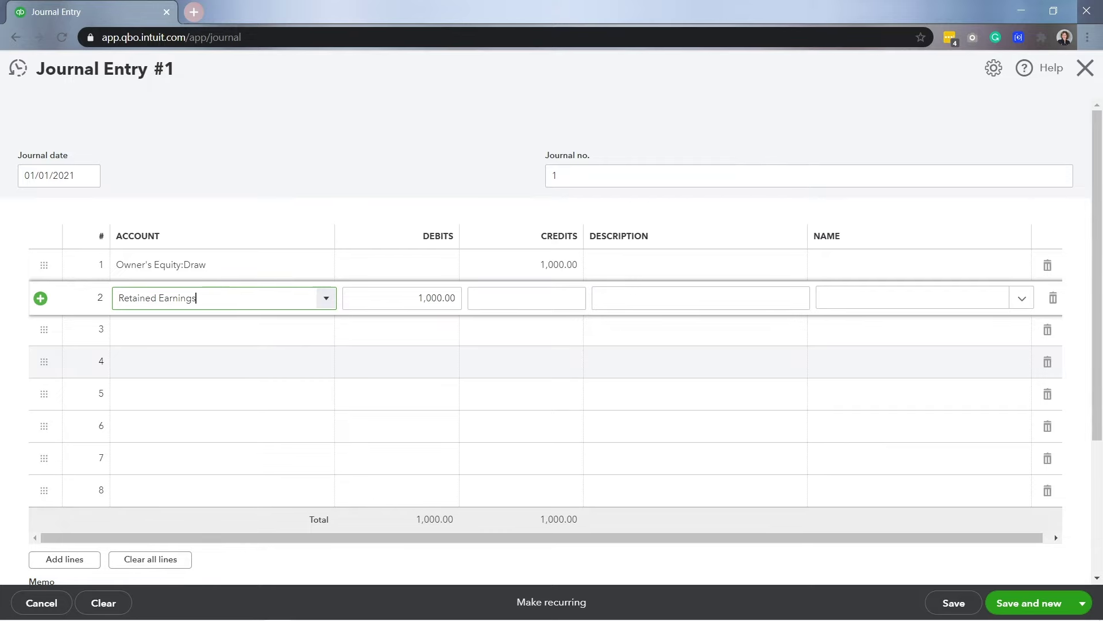
Step: Enter the description "Closing Owner Draw's into Retained Earnings 2020" on the Owner's Equity:Draw line
click(696, 265)
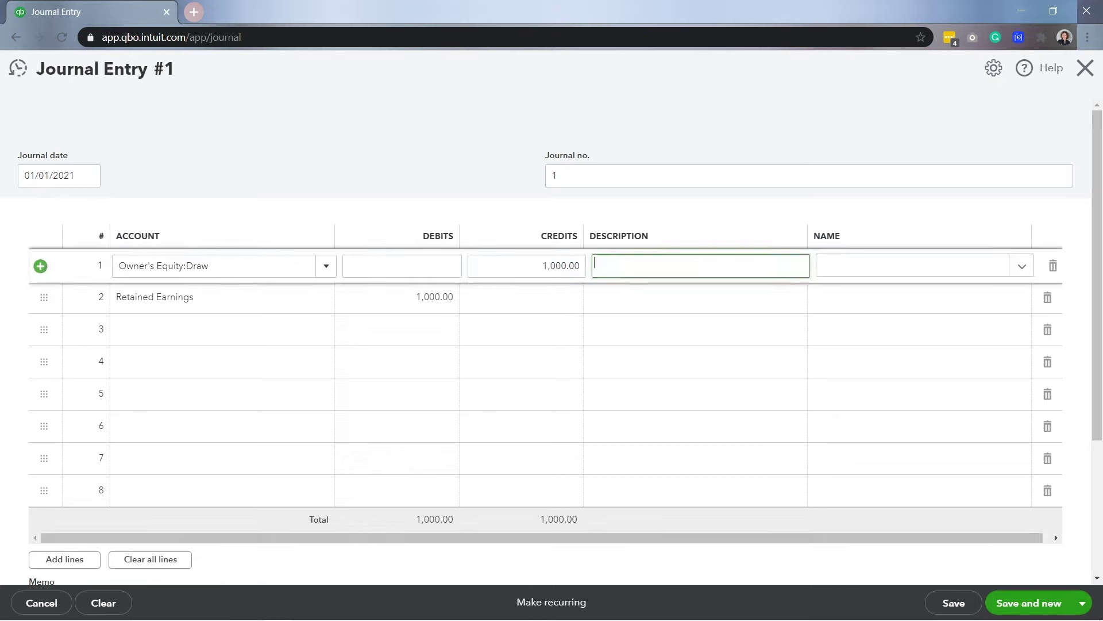
text(Cloing)
key(ctrl+a)
text(Closing Entry - Cl)
key(BackSpace)
key(BackSpace)
key(BackSpace)
key(BackSpace)
key(BackSpace)
key(BackSpace)
key(BackSpace)
key(BackSpace)
key(BackSpace)
text(Owner Draw's into Retained Earnings)
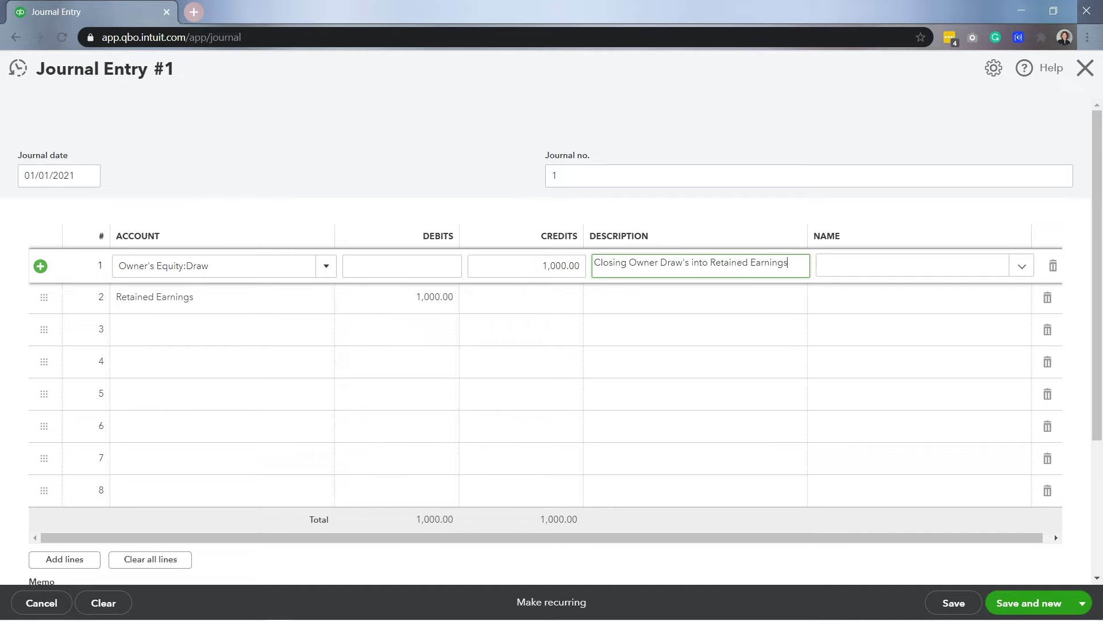
text( 2021)
key(BackSpace)
text(0)
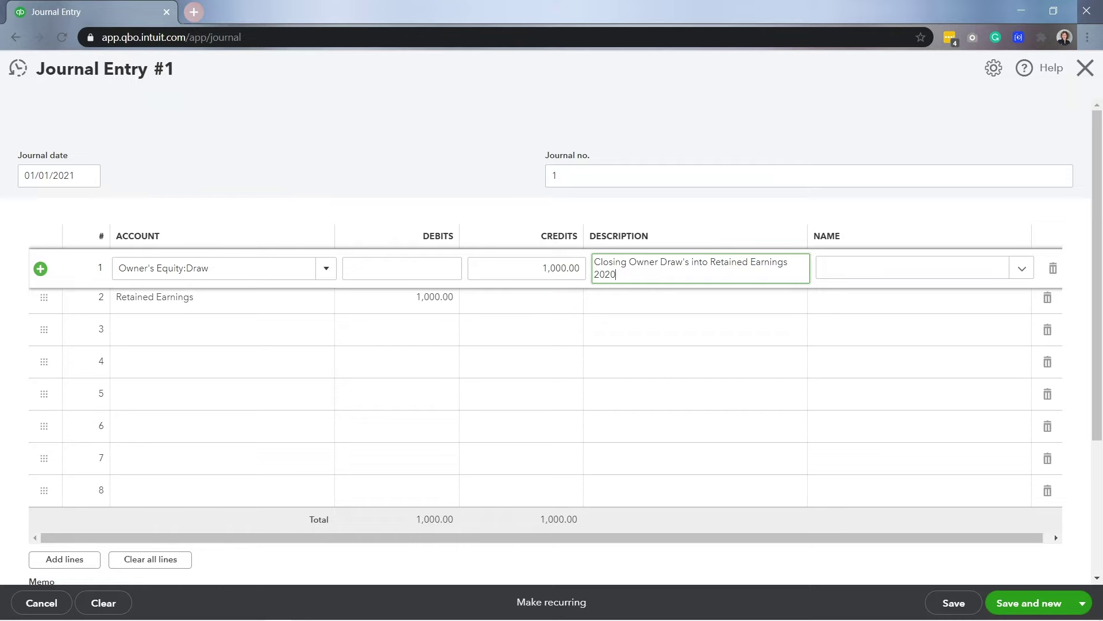
Step: Copy the first line's description to the Retained Earnings line, save the journal entry and close the form
key(ctrl+a)
key(ctrl+c)
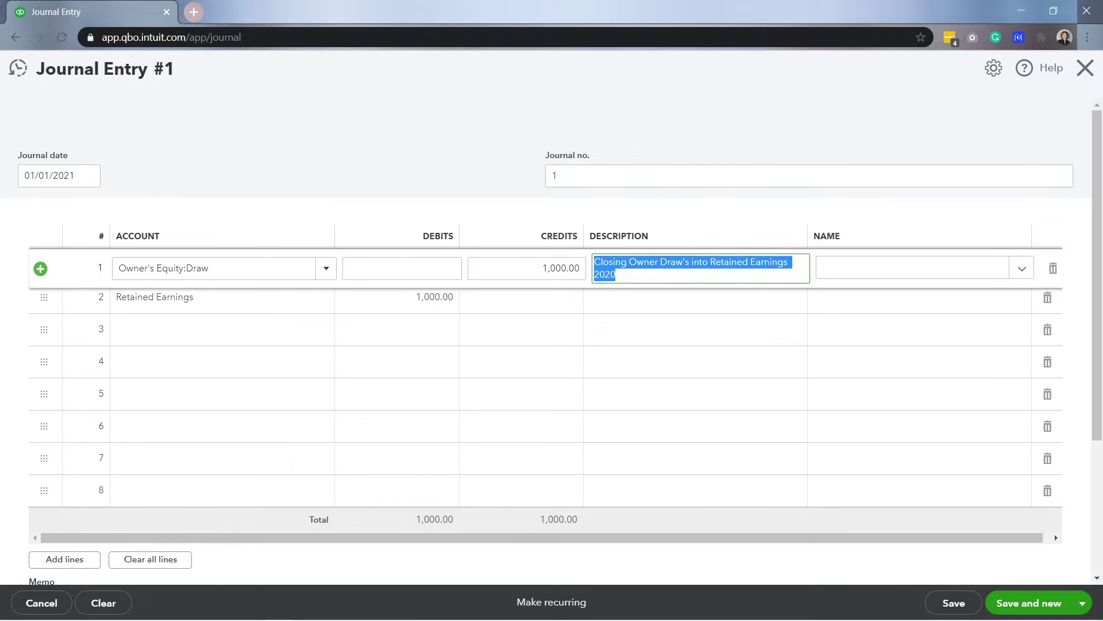
click(695, 296)
key(ctrl+v)
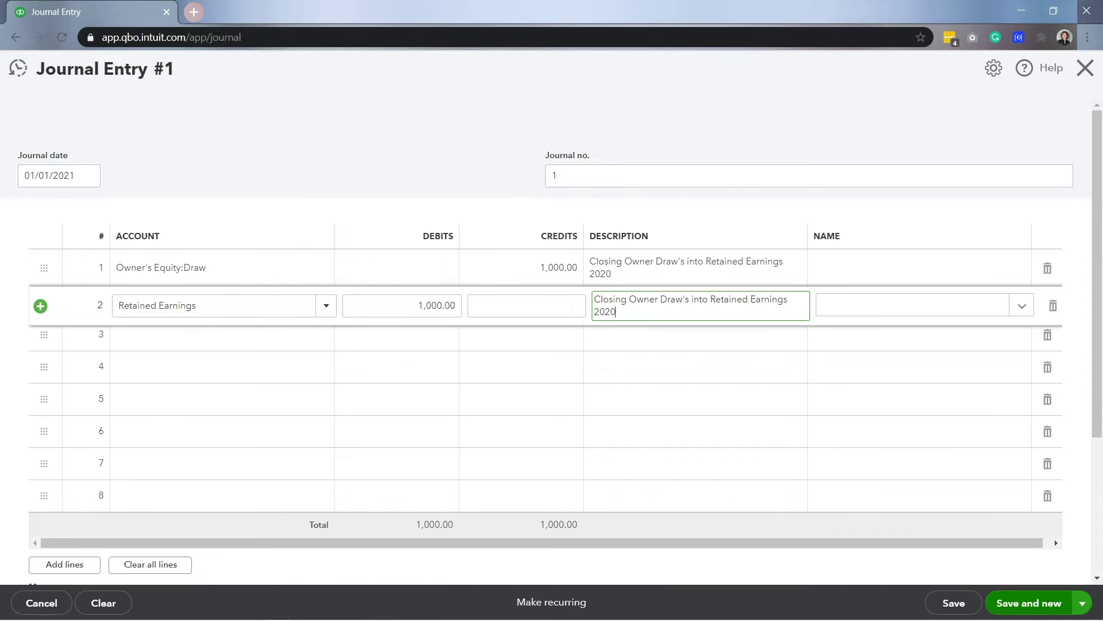
click(1029, 602)
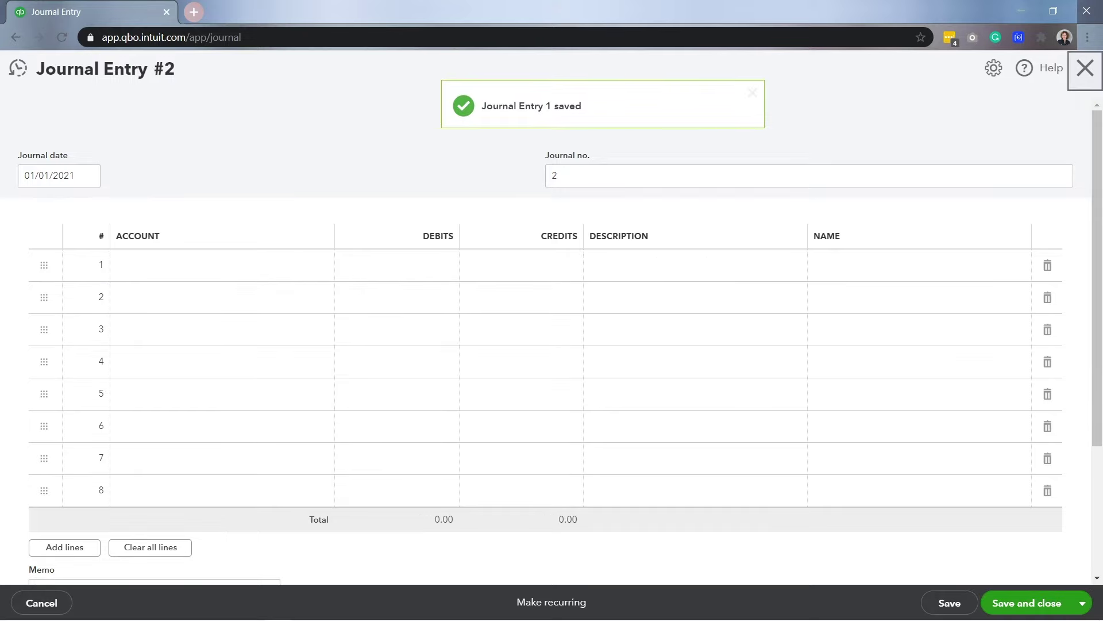
click(1086, 68)
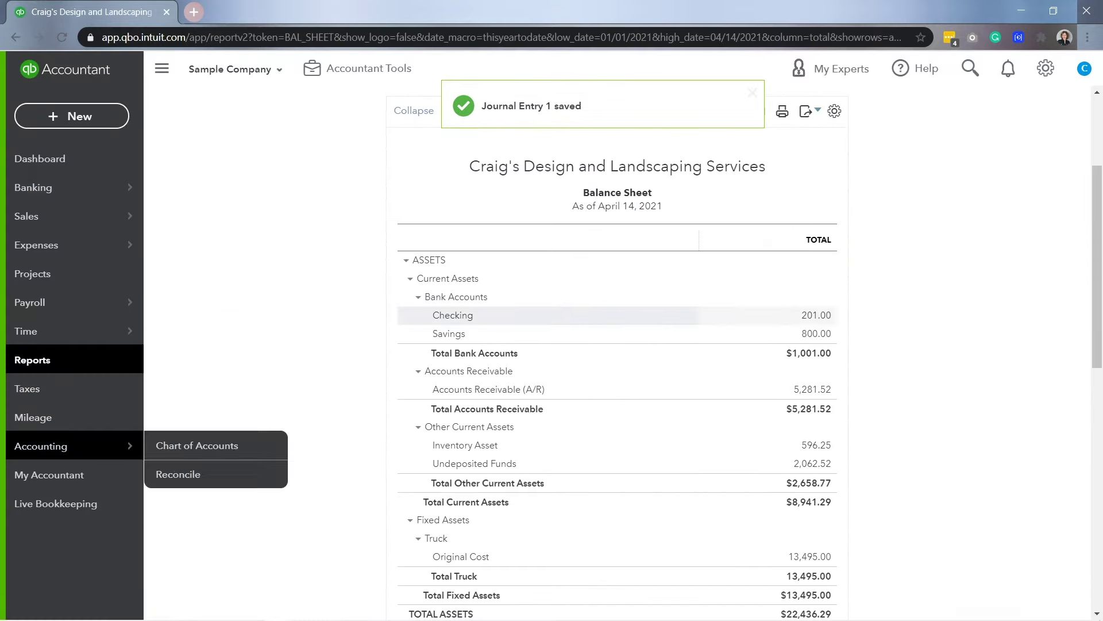
Step: Run the Balance Sheet for Last Year and review its equity section
scroll(617, 315, down, 4)
scroll(624, 354, up, 7)
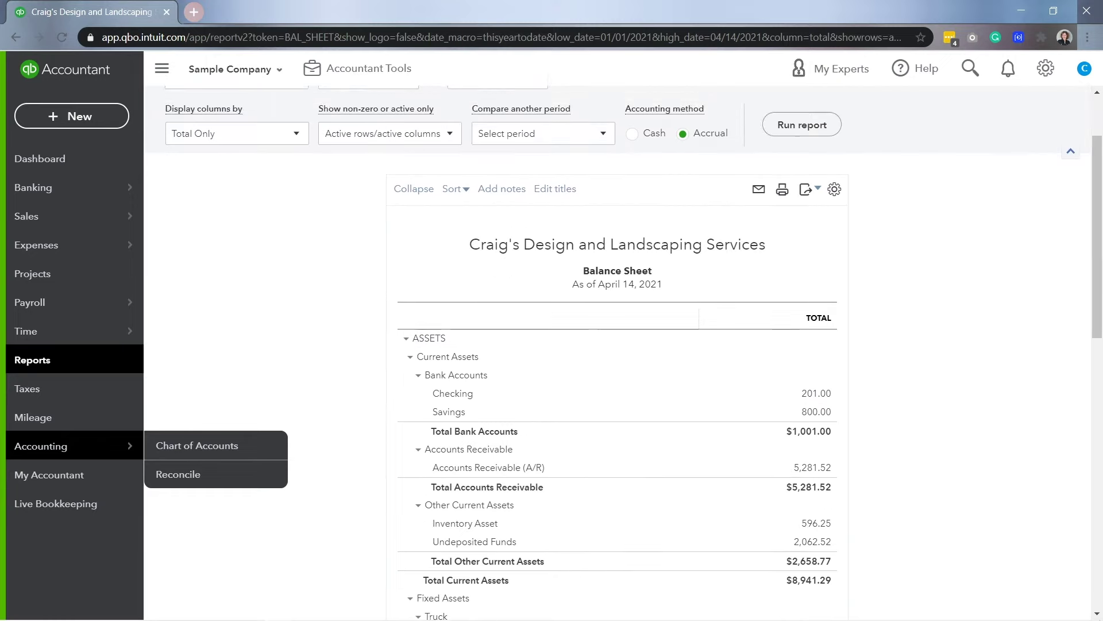
click(235, 180)
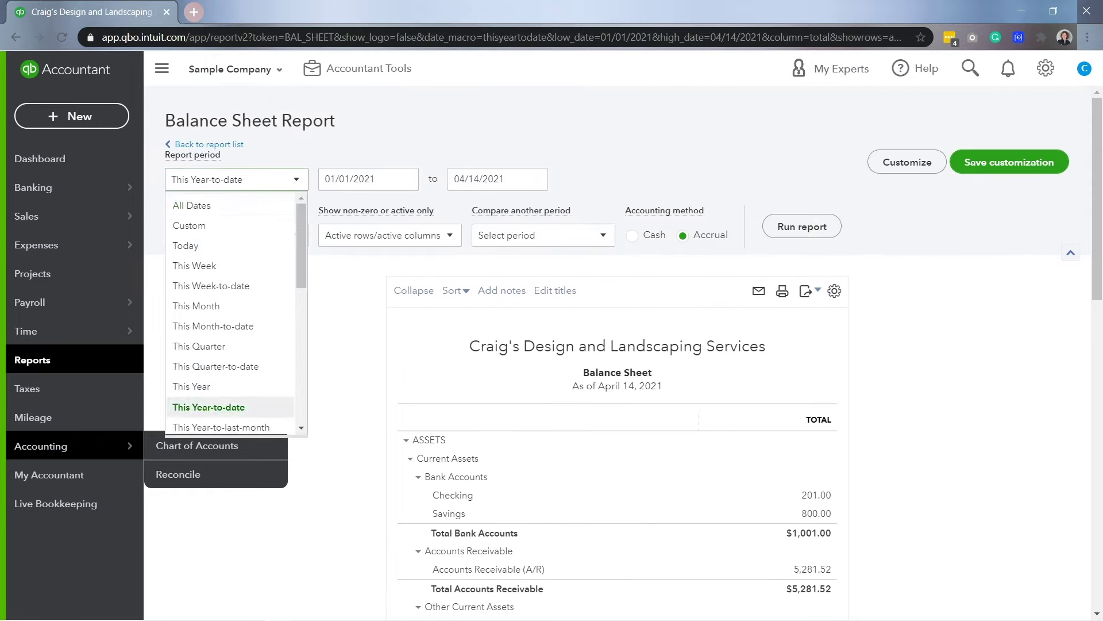
scroll(229, 316, down, 5)
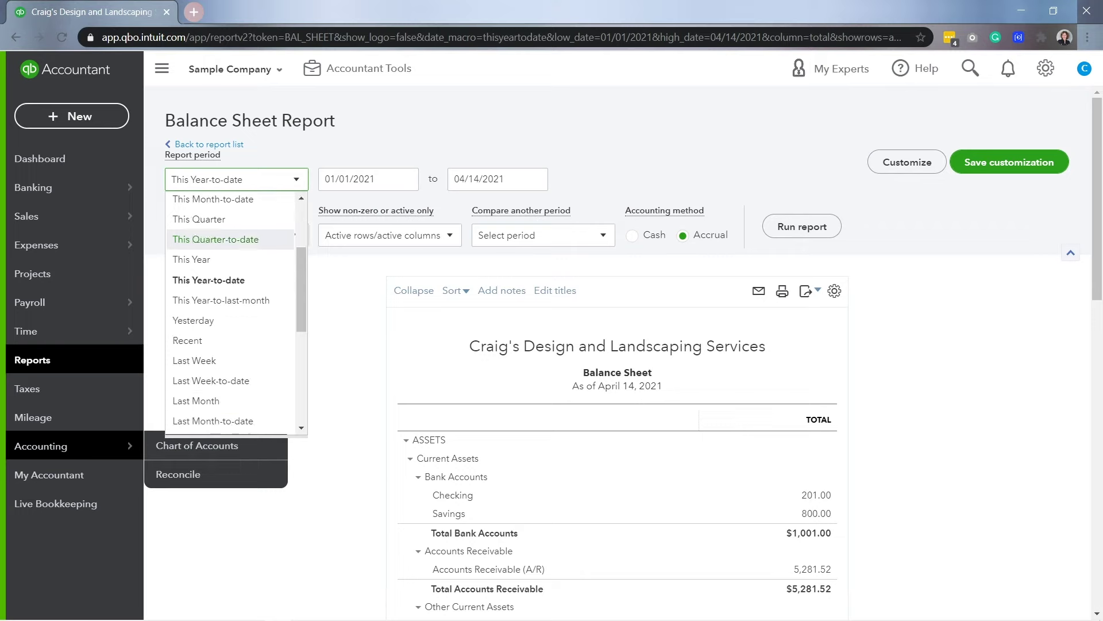
click(195, 313)
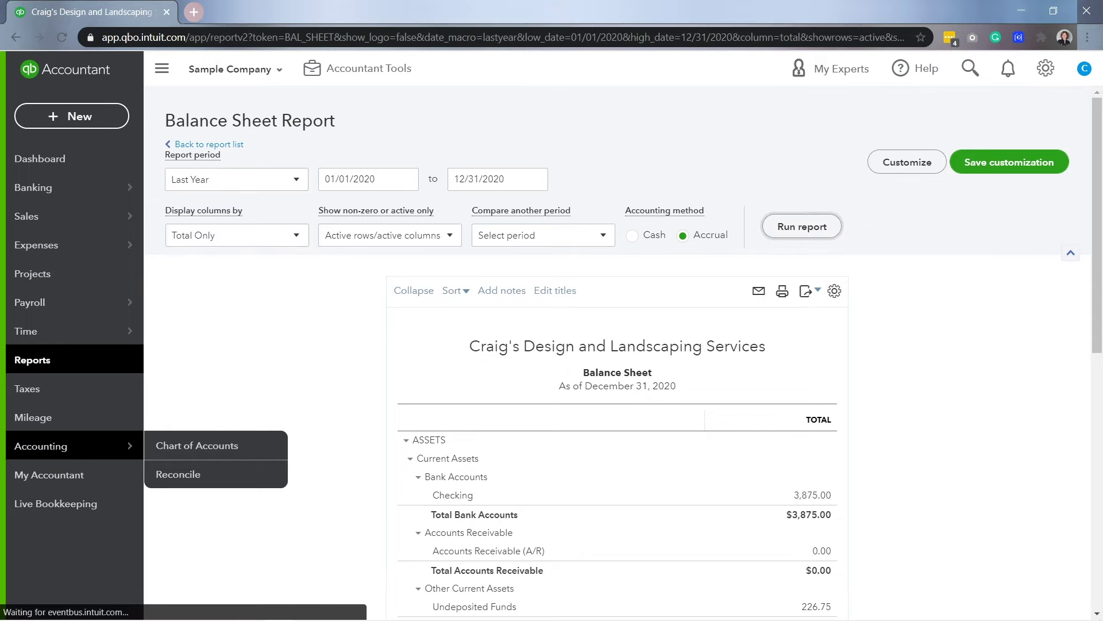
scroll(617, 345, down, 5)
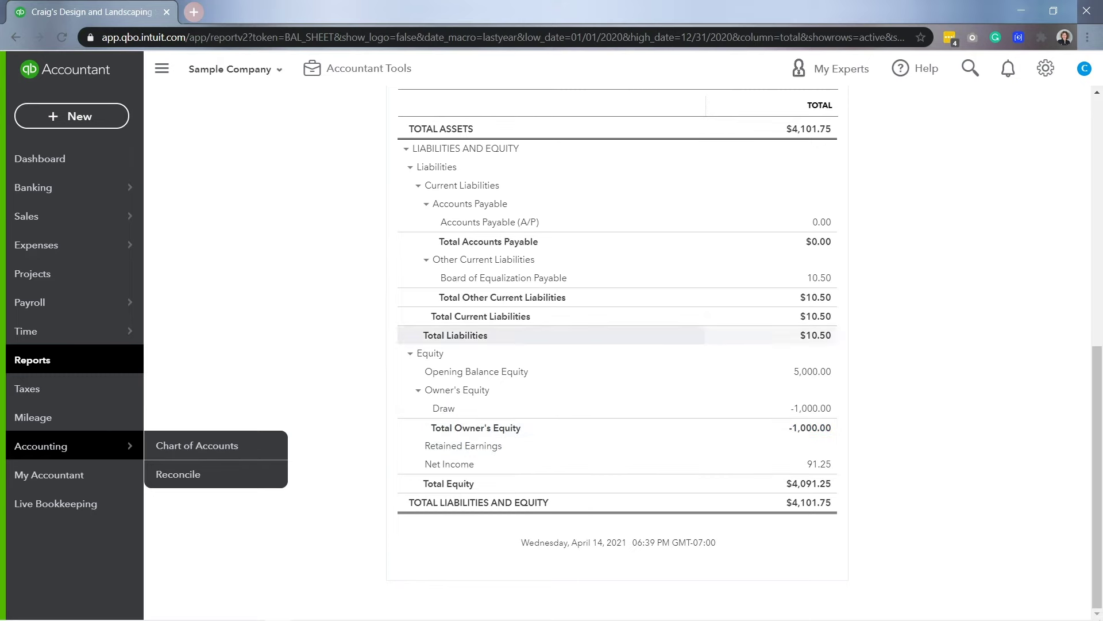
Step: Run the Balance Sheet for 01/01/2021 to 12/01/2021 and review its equity section
scroll(617, 242, up, 5)
click(368, 178)
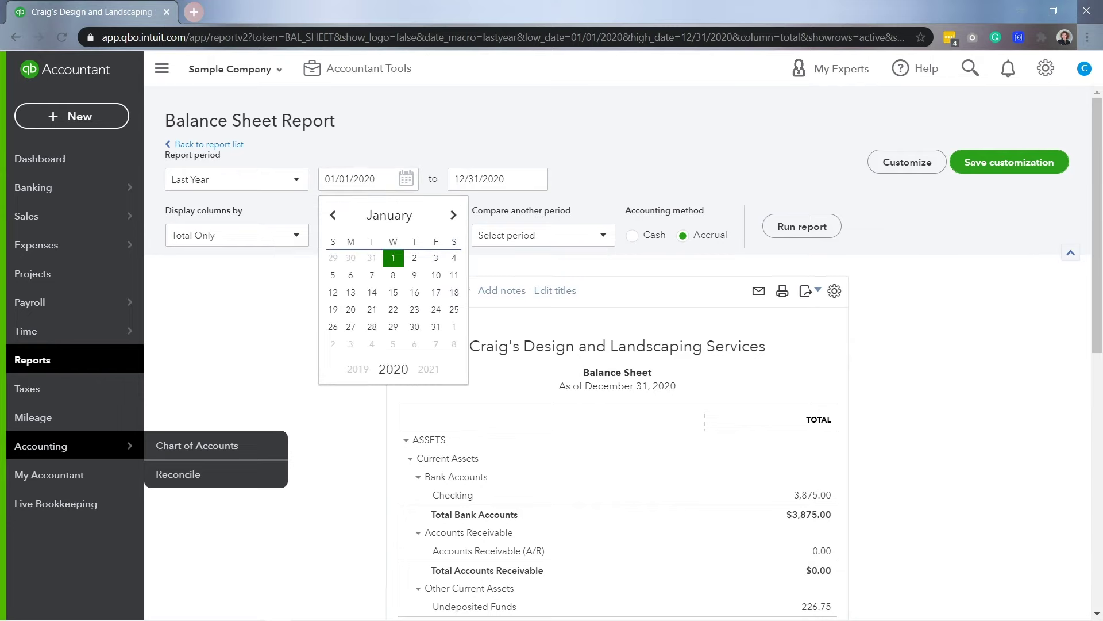
click(428, 368)
click(436, 258)
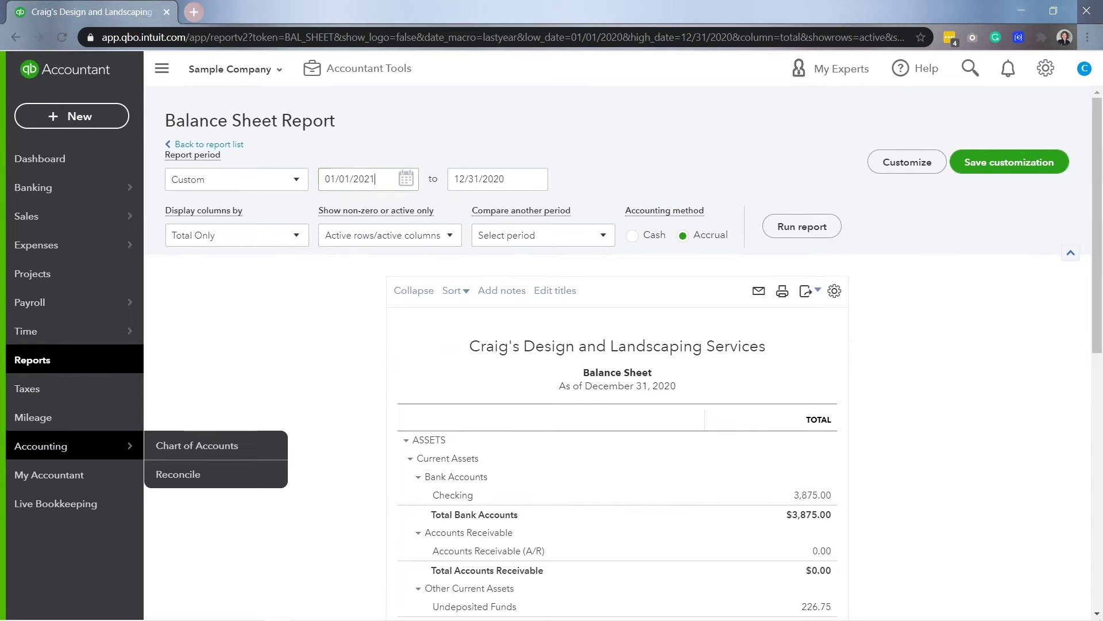
click(489, 179)
click(557, 368)
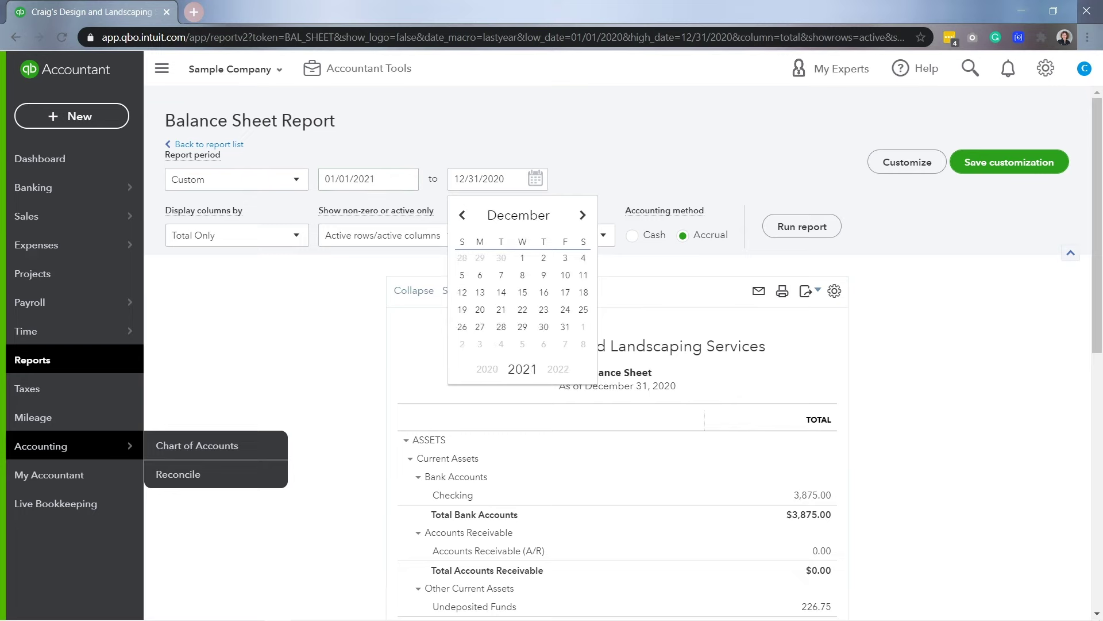
click(522, 258)
click(802, 226)
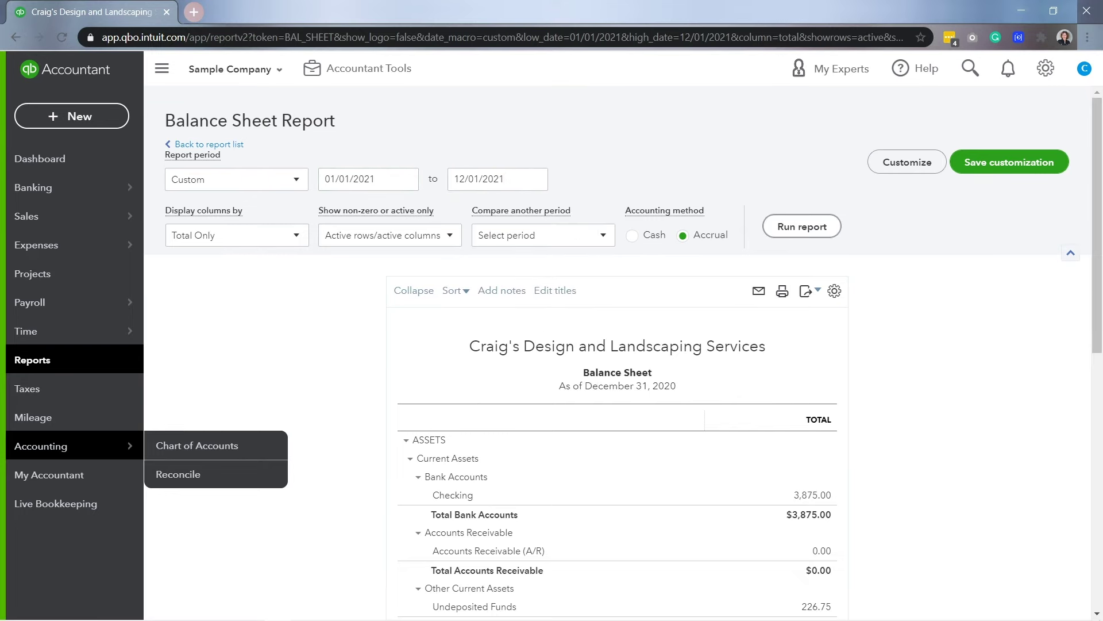
scroll(801, 226, down, 3)
scroll(617, 356, down, 12)
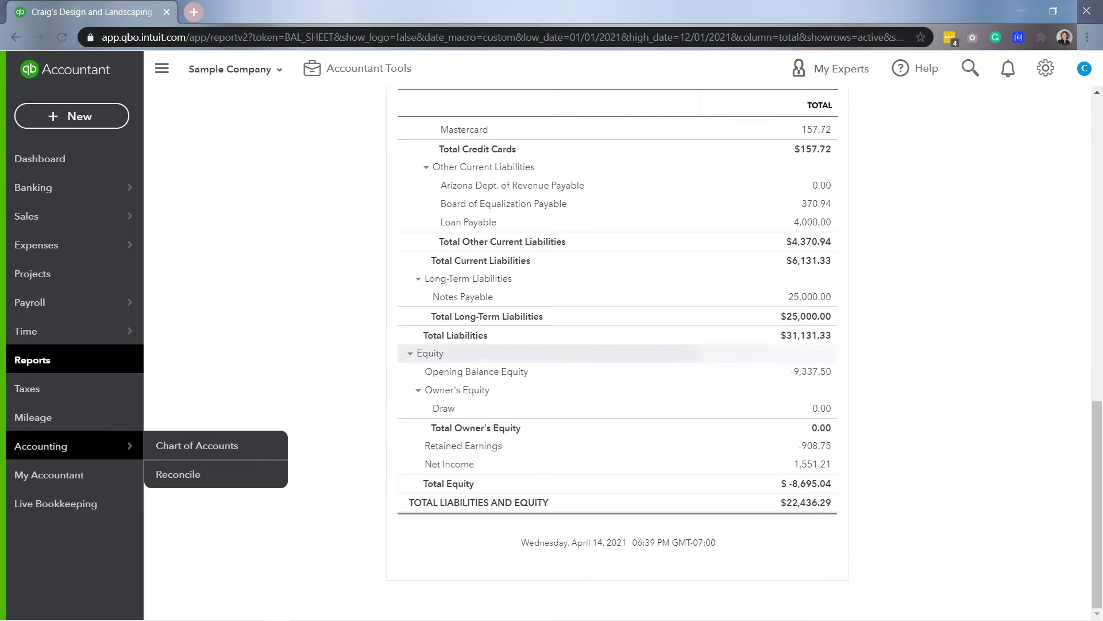
Step: Set the Balance Sheet's end date to 01/01/2021, rerun it and examine the Retained Earnings balance
scroll(617, 356, up, 15)
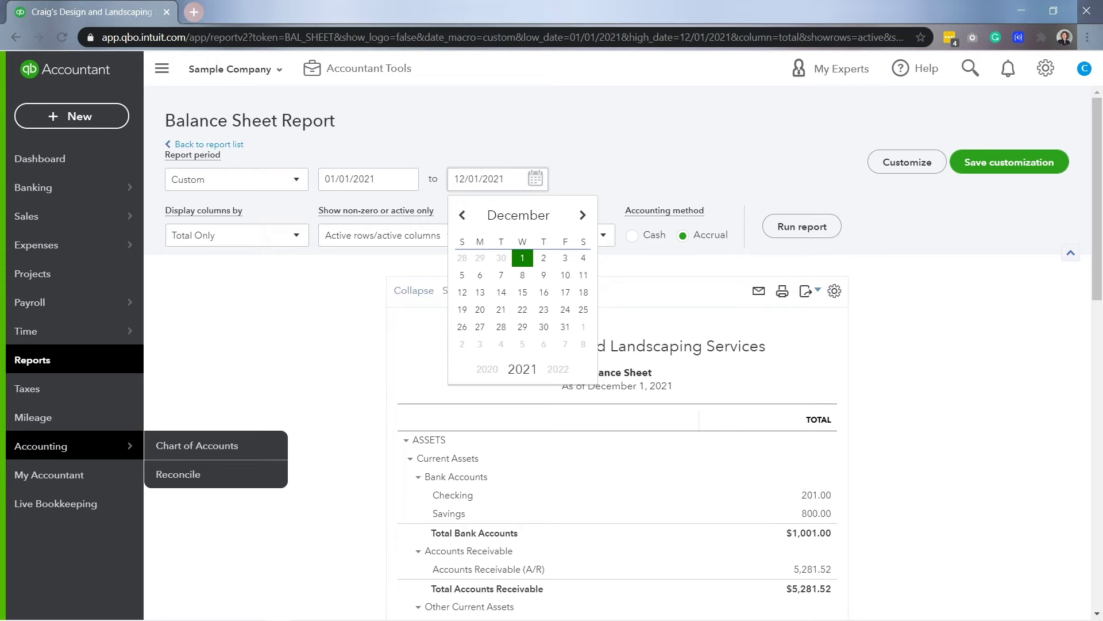
key(BackSpace)
key(Return)
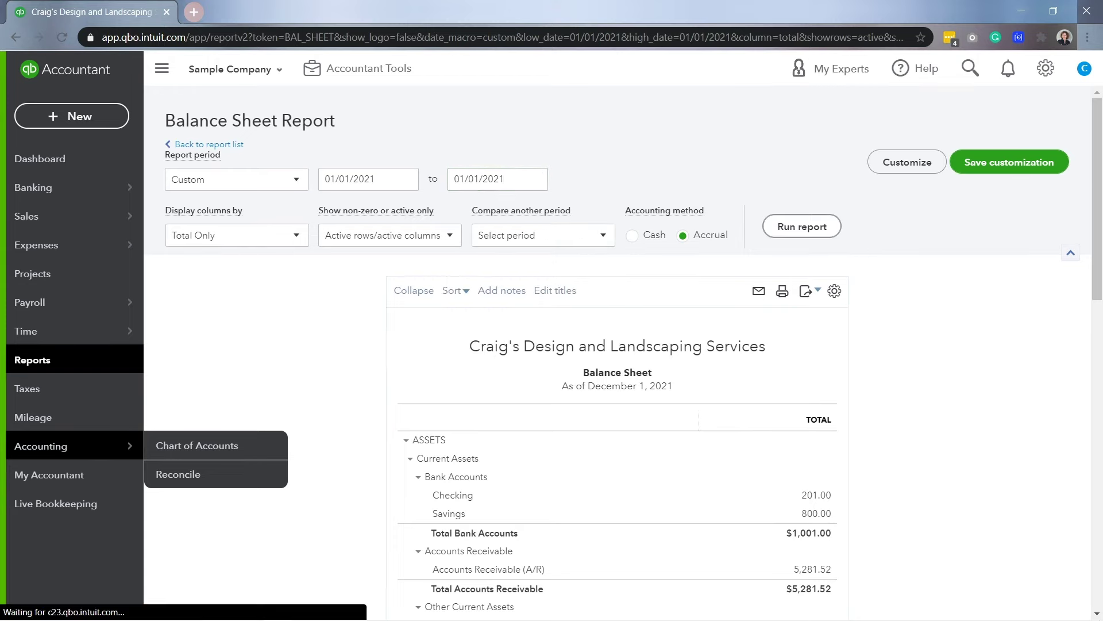
scroll(617, 345, down, 5)
scroll(617, 345, up, 1)
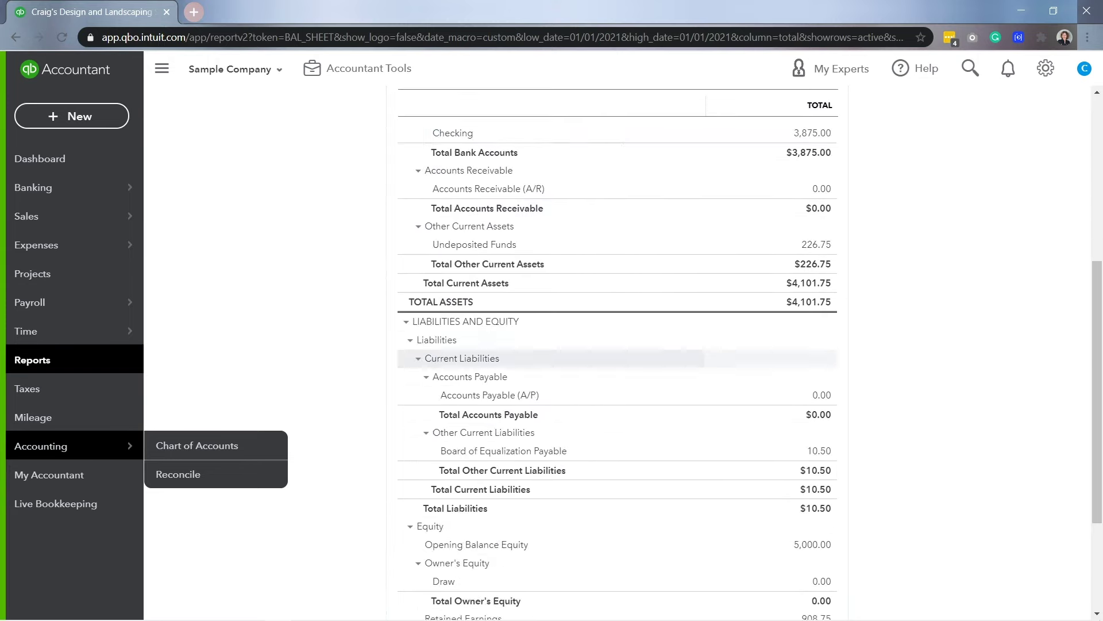
scroll(617, 345, down, 2)
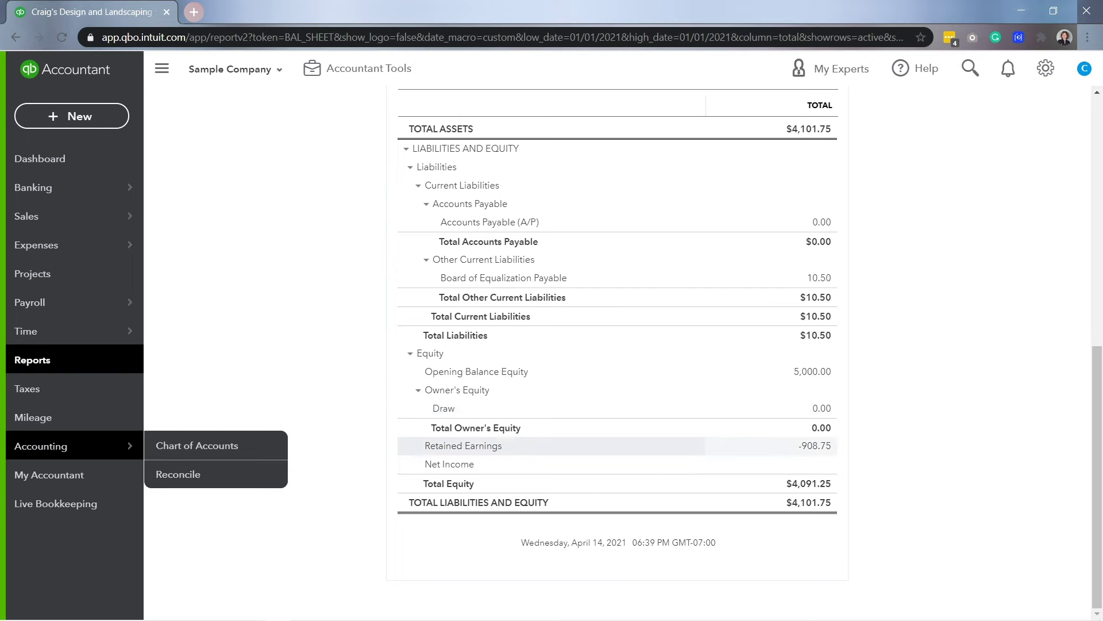
double_click(816, 445)
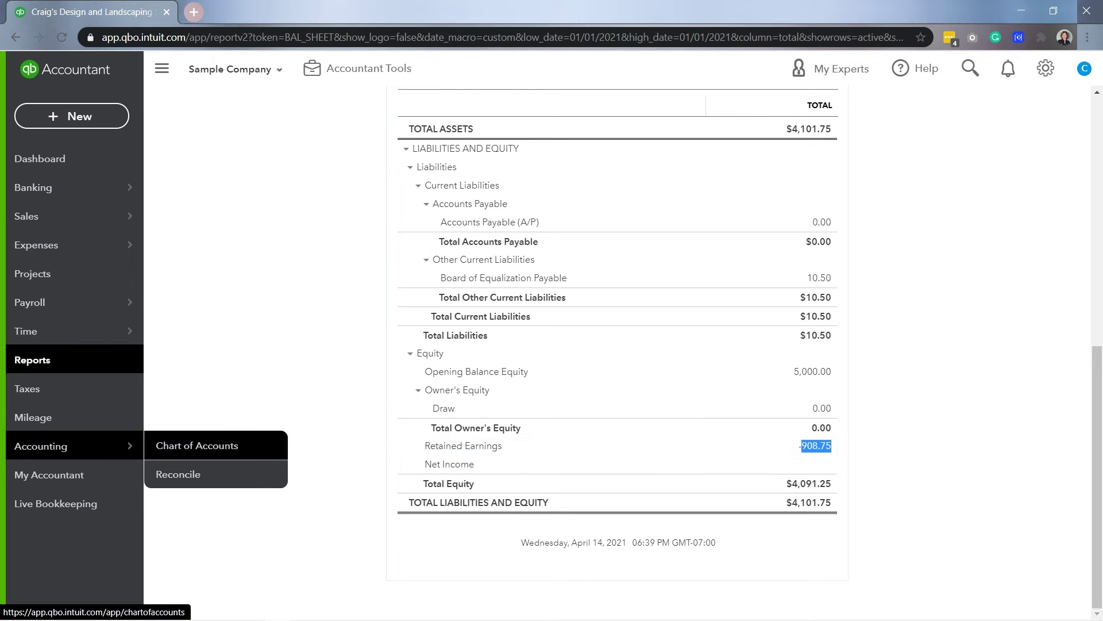
Step: Run the Retained Earnings account's QuickReport from the Chart of Accounts for All Dates
click(195, 445)
scroll(196, 471, down, 10)
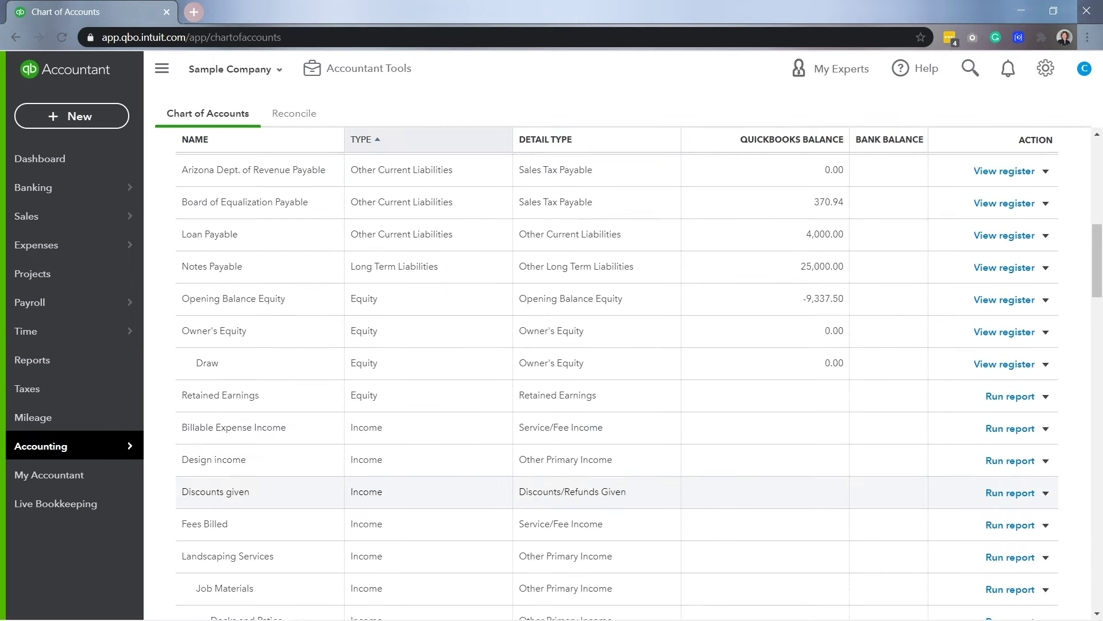
scroll(574, 436, down, 4)
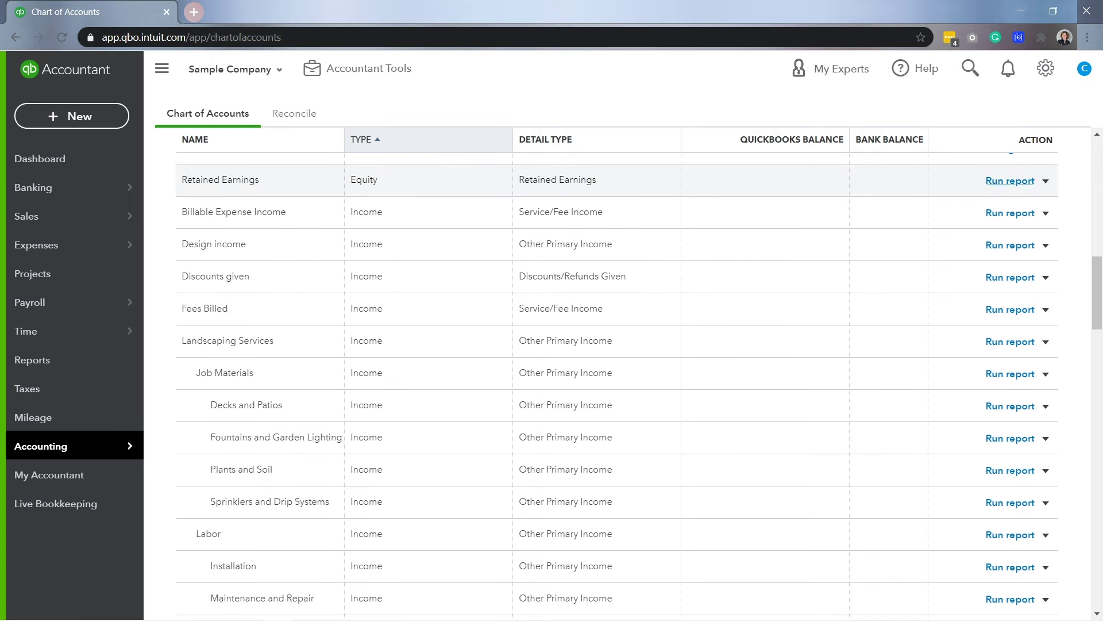
click(1010, 181)
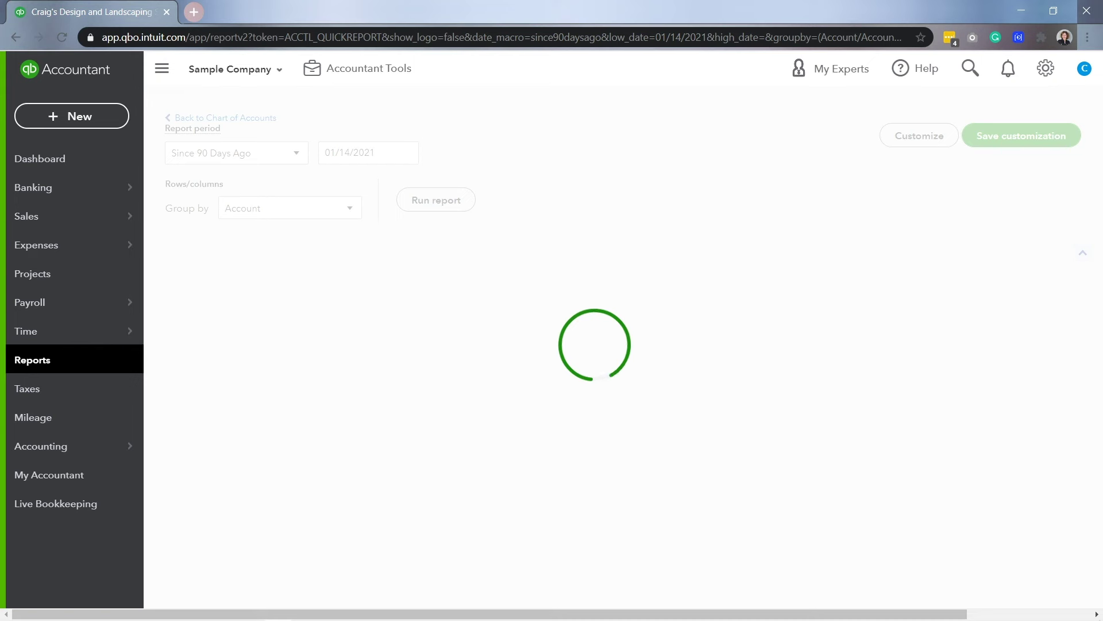
click(296, 179)
scroll(253, 226, down, 1)
scroll(252, 214, up, 7)
click(230, 205)
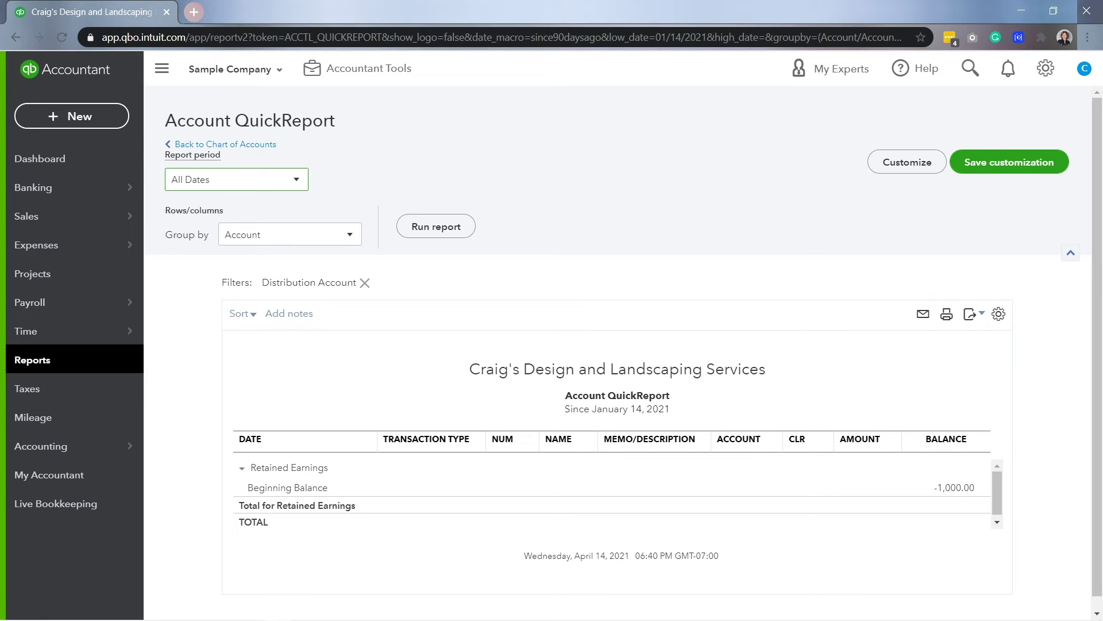
click(437, 226)
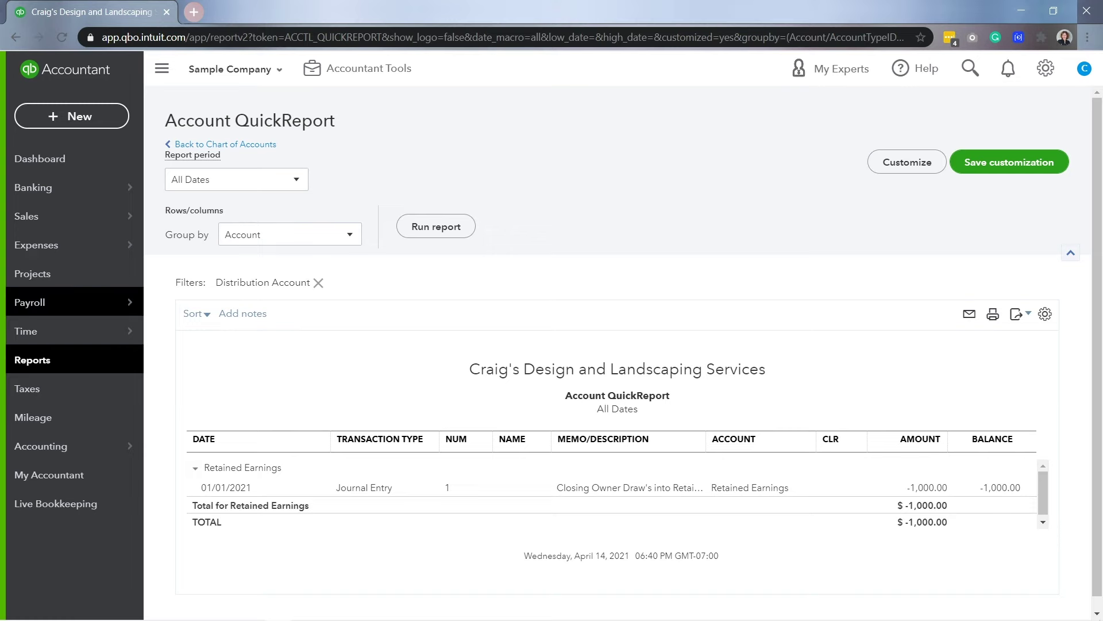
Step: Open the Balance Sheet from the favorite reports and review its year-to-date equity section
click(32, 360)
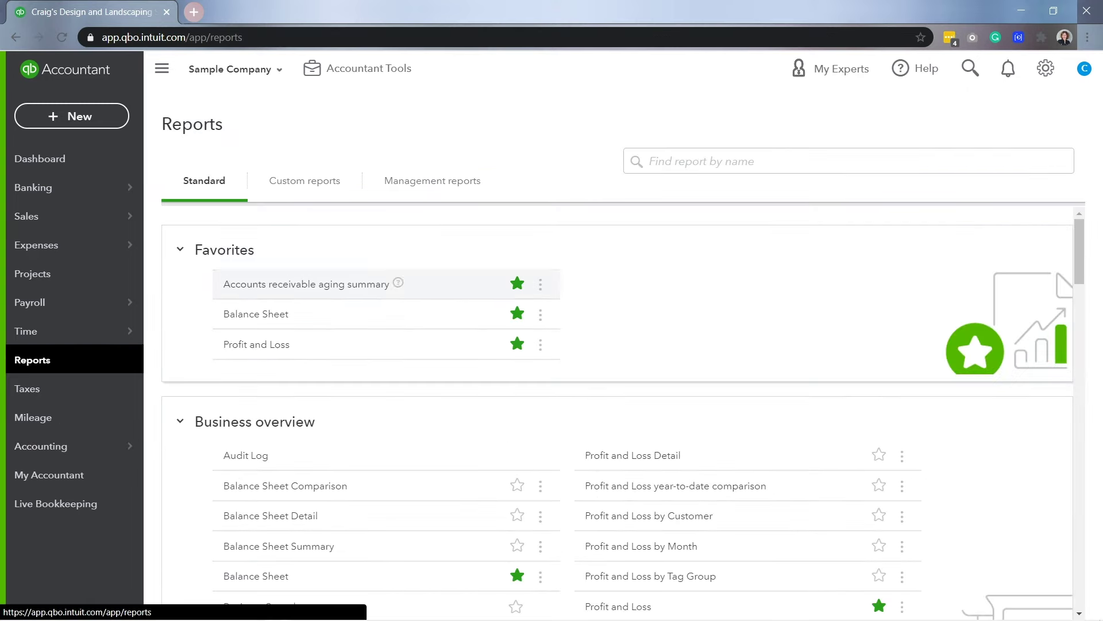
click(253, 313)
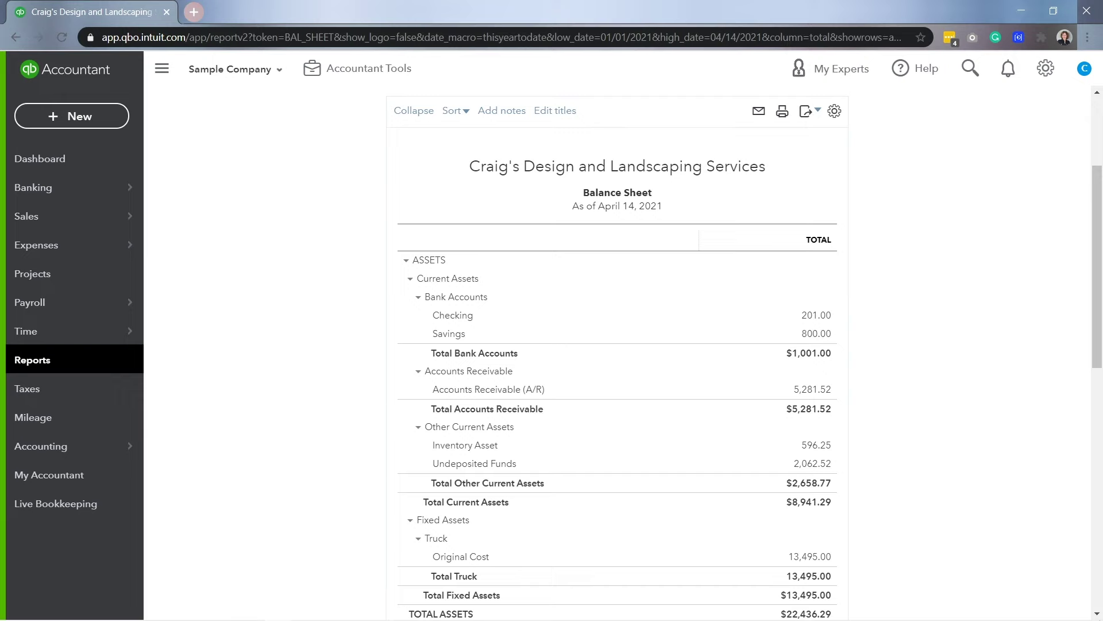
scroll(574, 457, down, 10)
scroll(575, 454, down, 1)
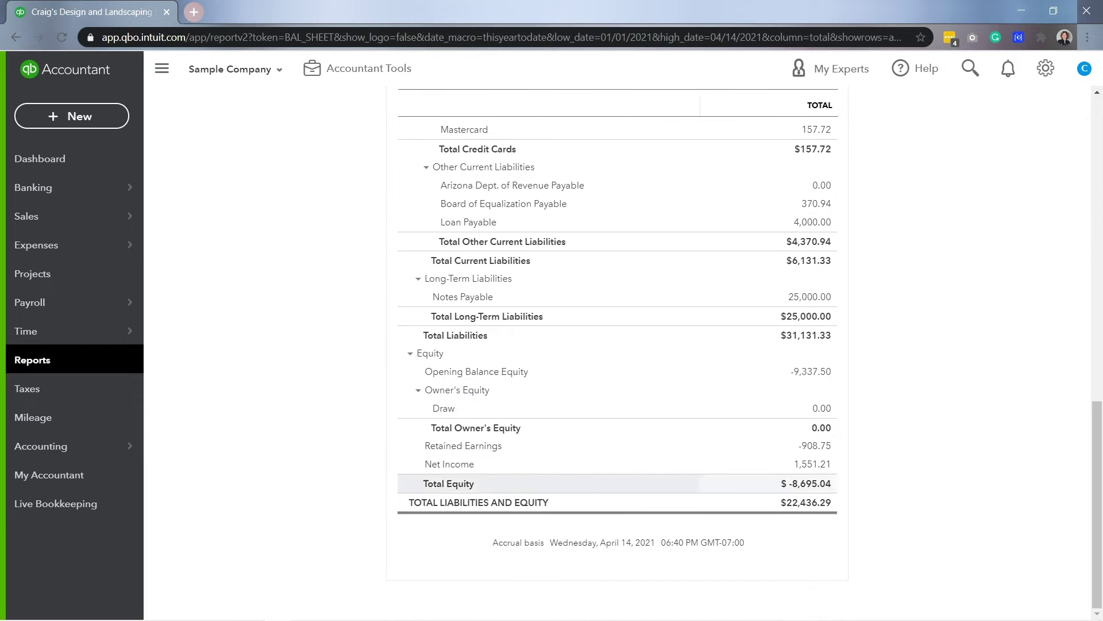
Step: Rerun the Balance Sheet with the end date 01/01/2021 and check the Draw, Retained Earnings and Net Income lines
scroll(574, 446, up, 10)
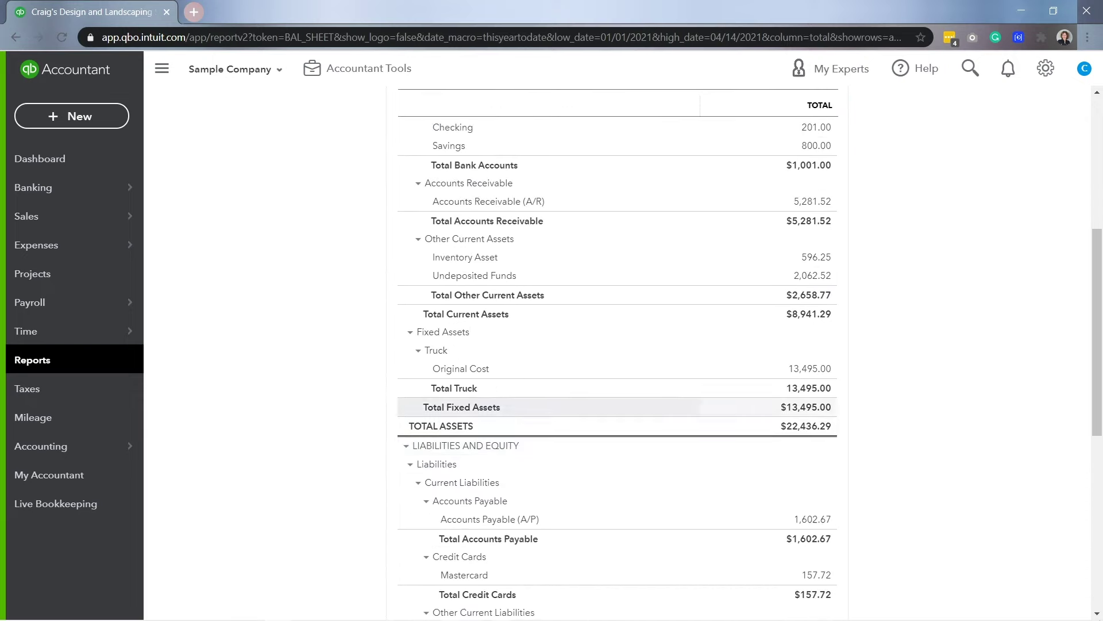
click(535, 179)
click(461, 215)
click(462, 215)
click(461, 215)
click(461, 215)
click(582, 215)
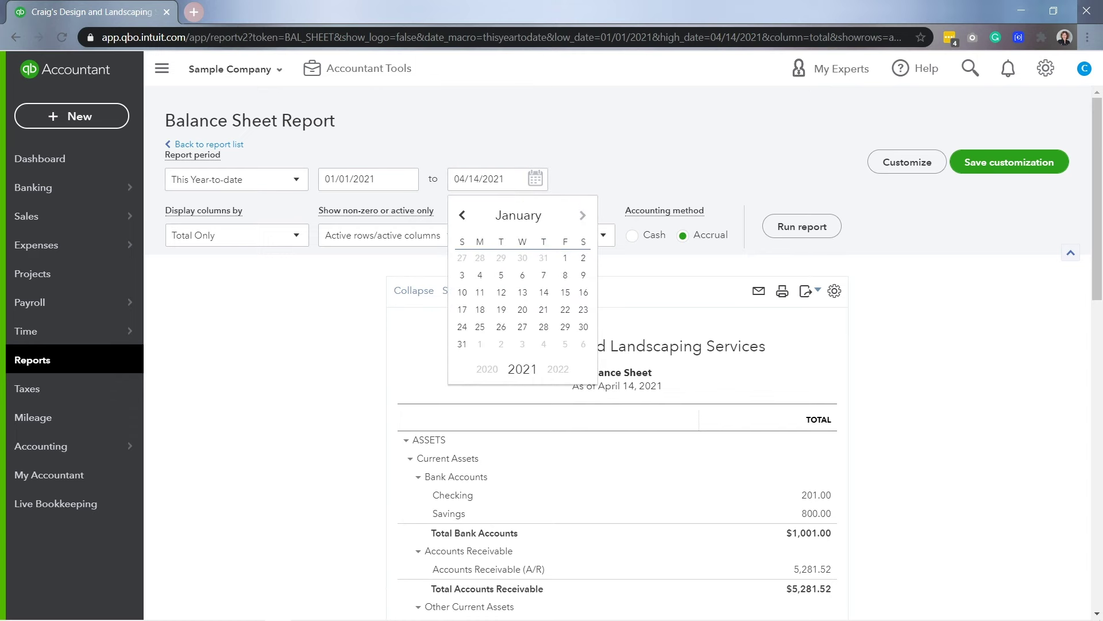
click(565, 257)
click(801, 227)
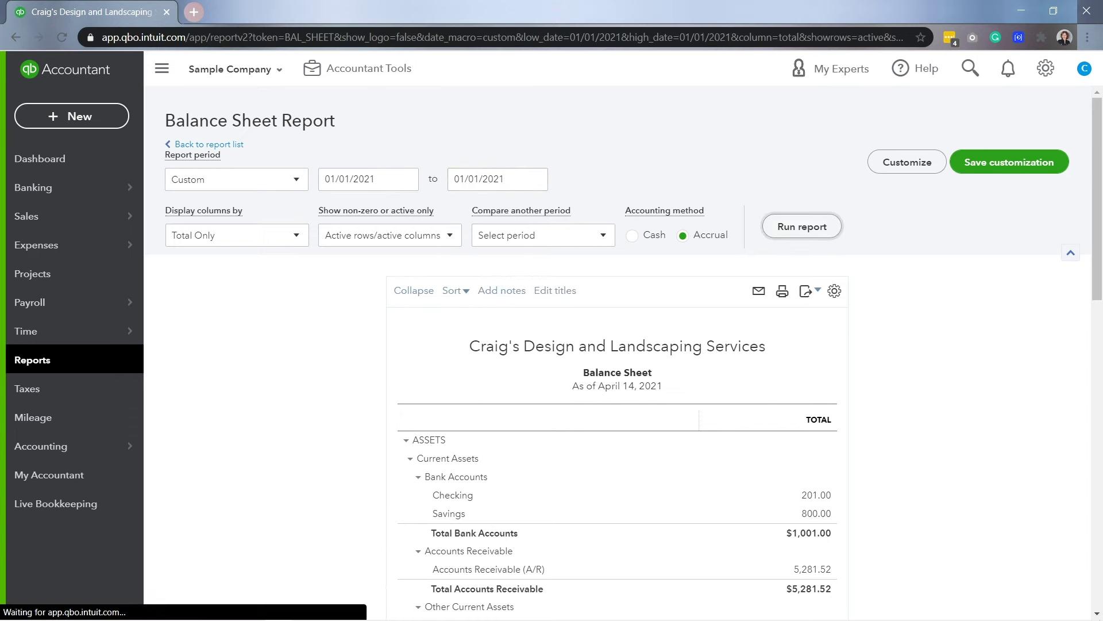
scroll(802, 226, down, 3)
scroll(618, 352, down, 6)
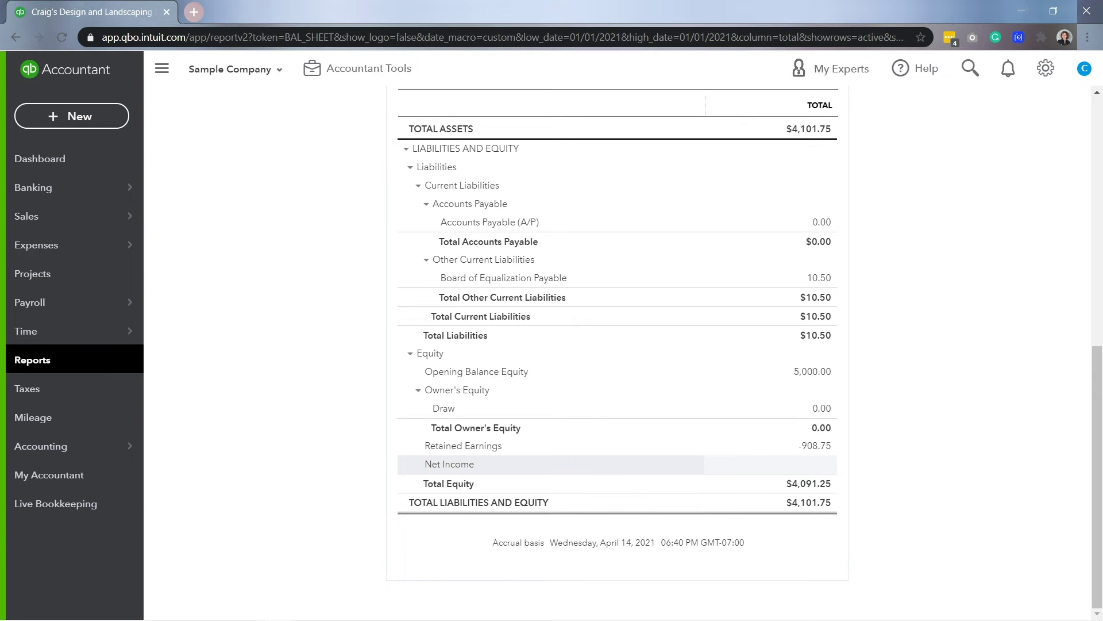
Step: Run the Balance Sheet for This Year and examine the Retained Earnings and Net Income lines
scroll(618, 345, up, 10)
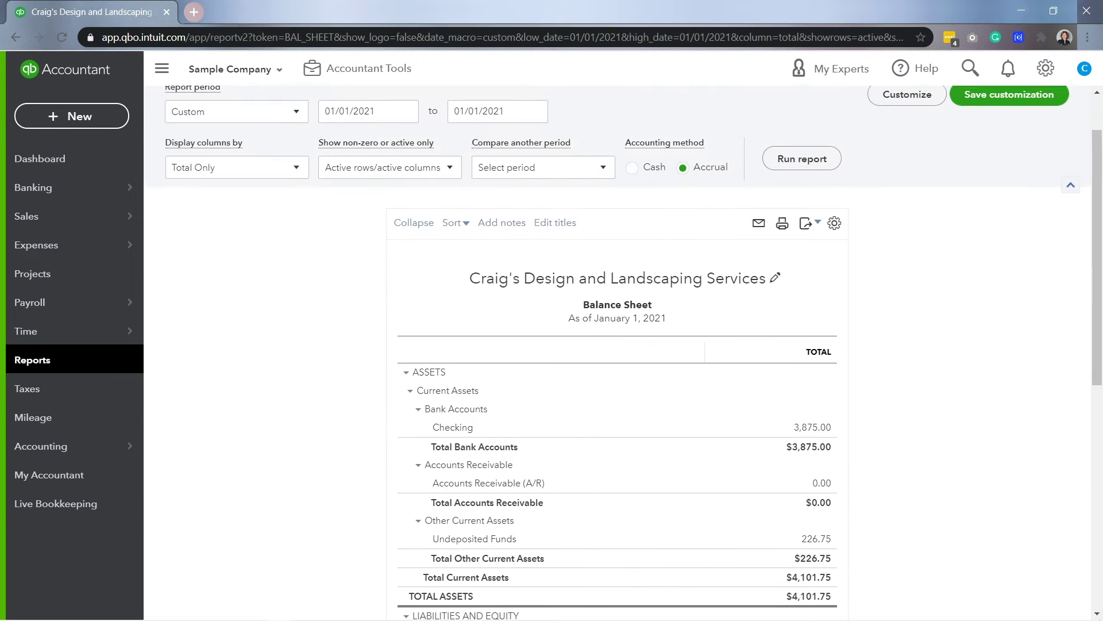
click(236, 179)
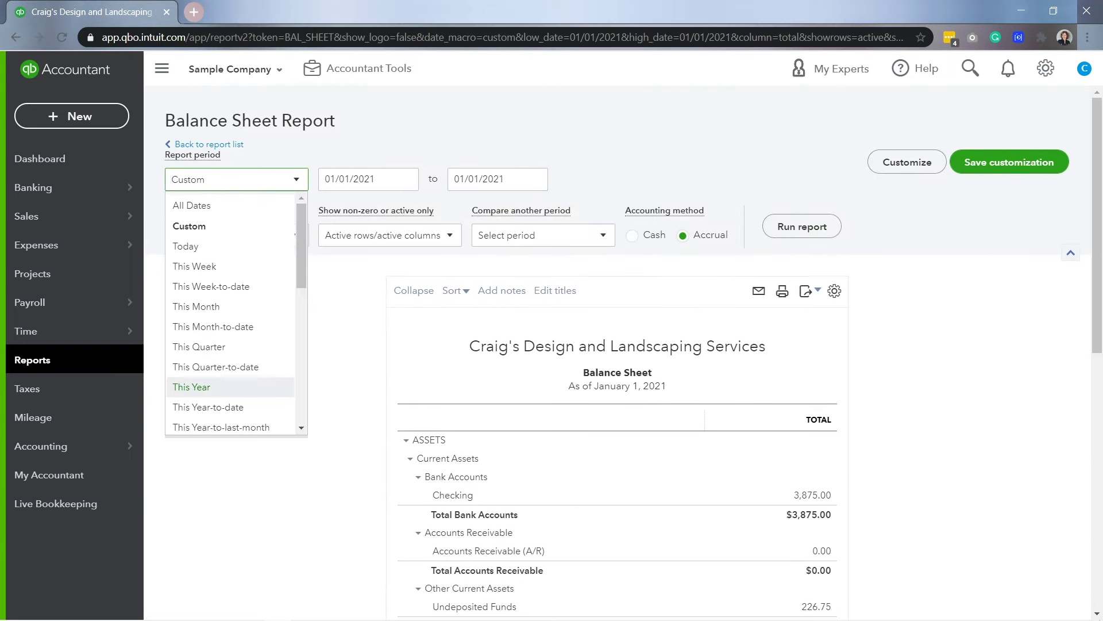
click(191, 386)
click(801, 227)
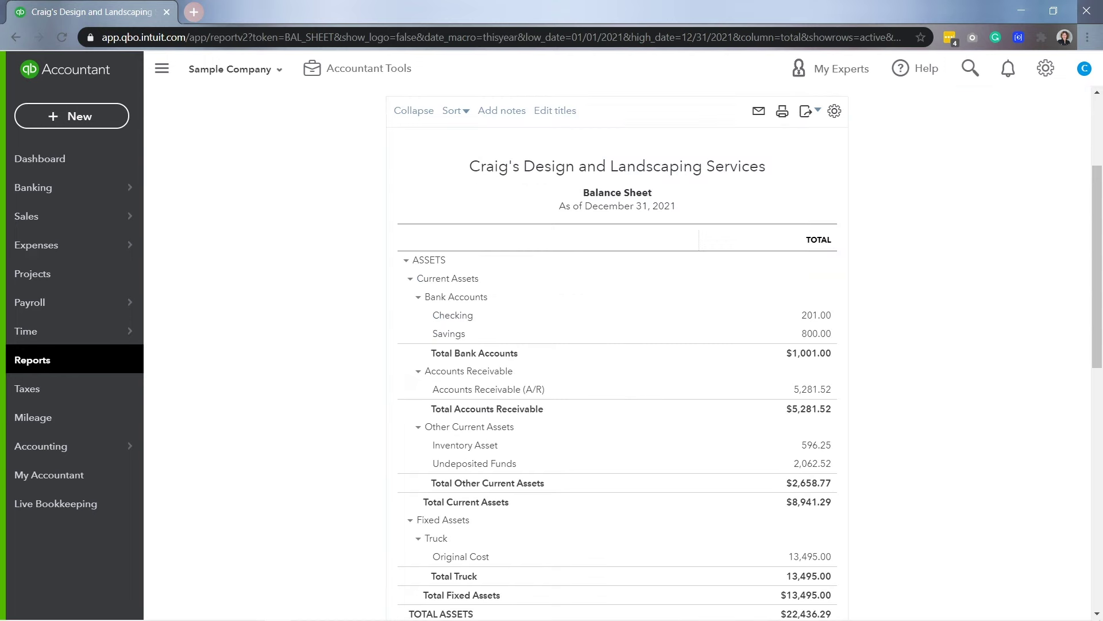
scroll(617, 403, down, 15)
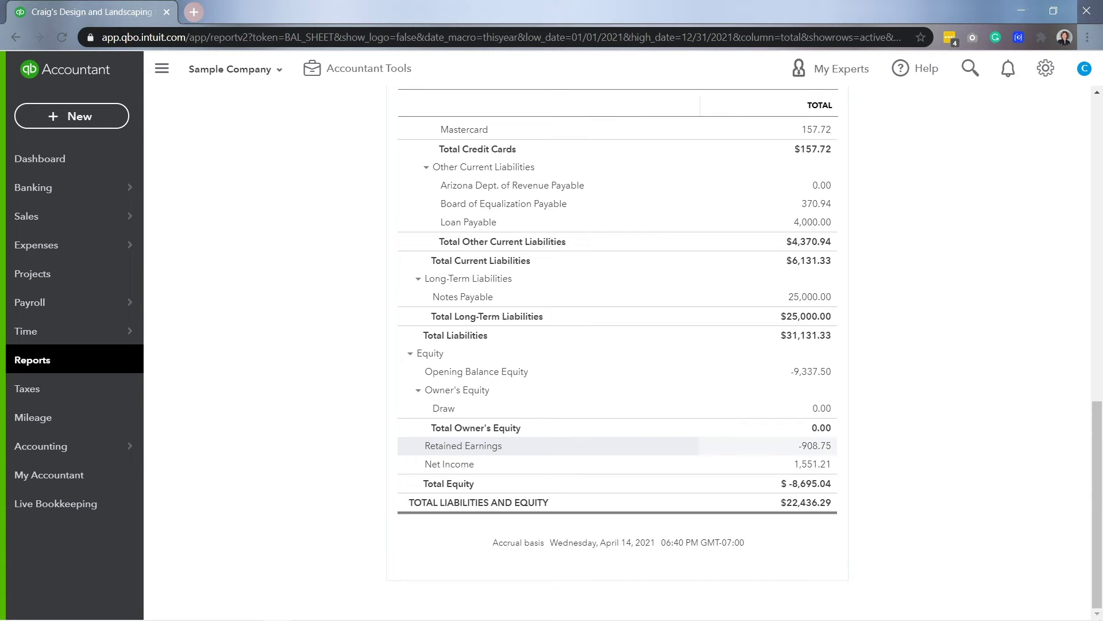
Step: Run the Balance Sheet for 01/01/2022 to 12/31/2022 and examine Retained Earnings in the equity section
scroll(618, 353, up, 15)
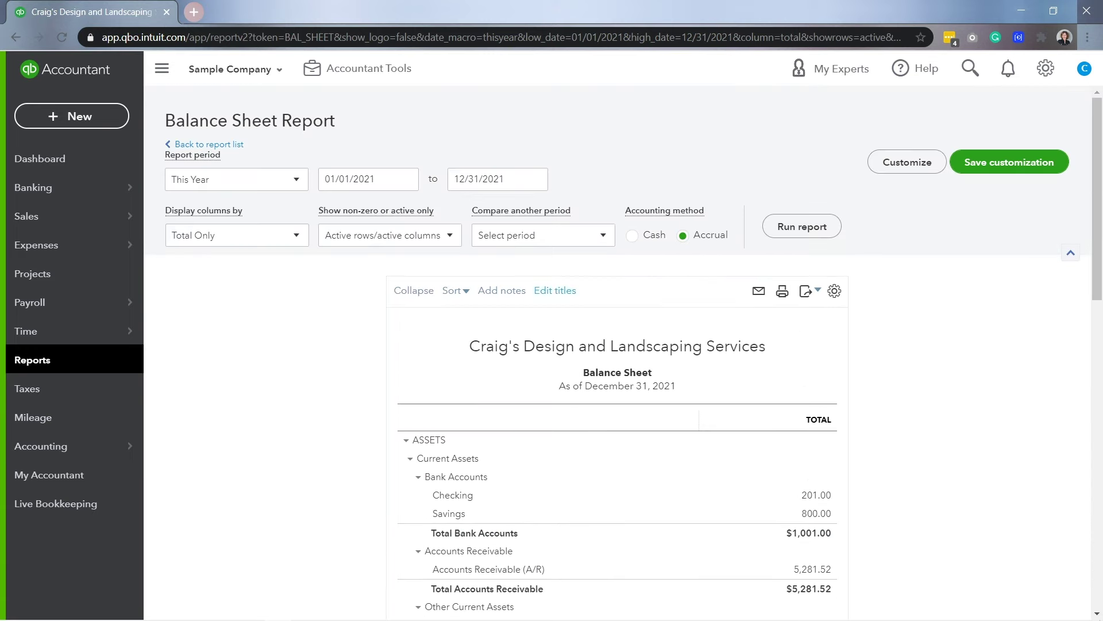
click(356, 179)
text(01/01/2022)
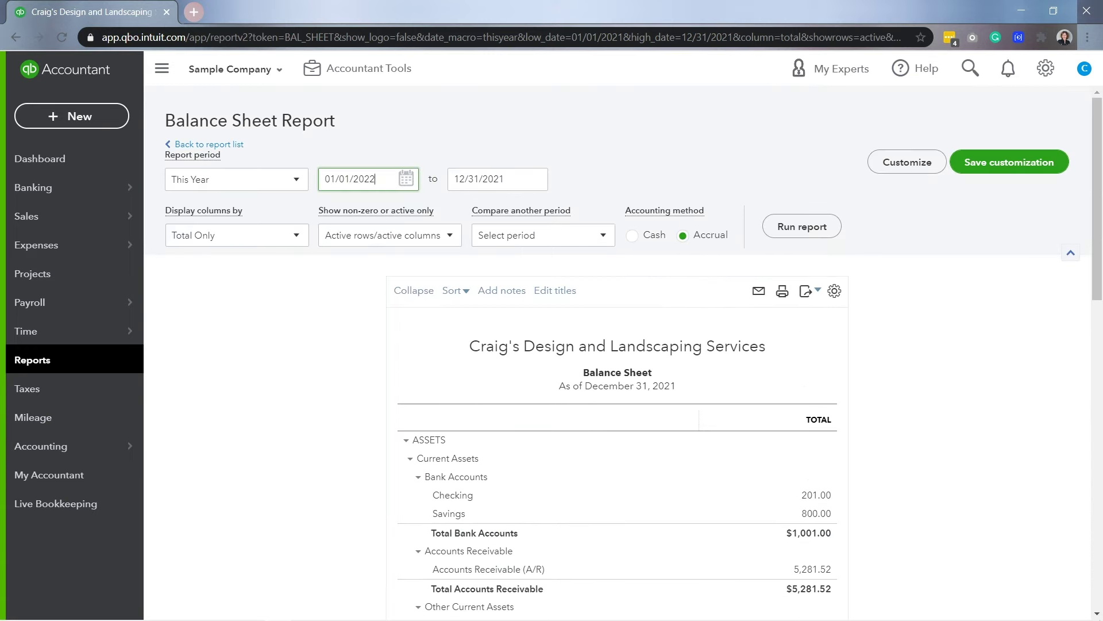
key(Tab)
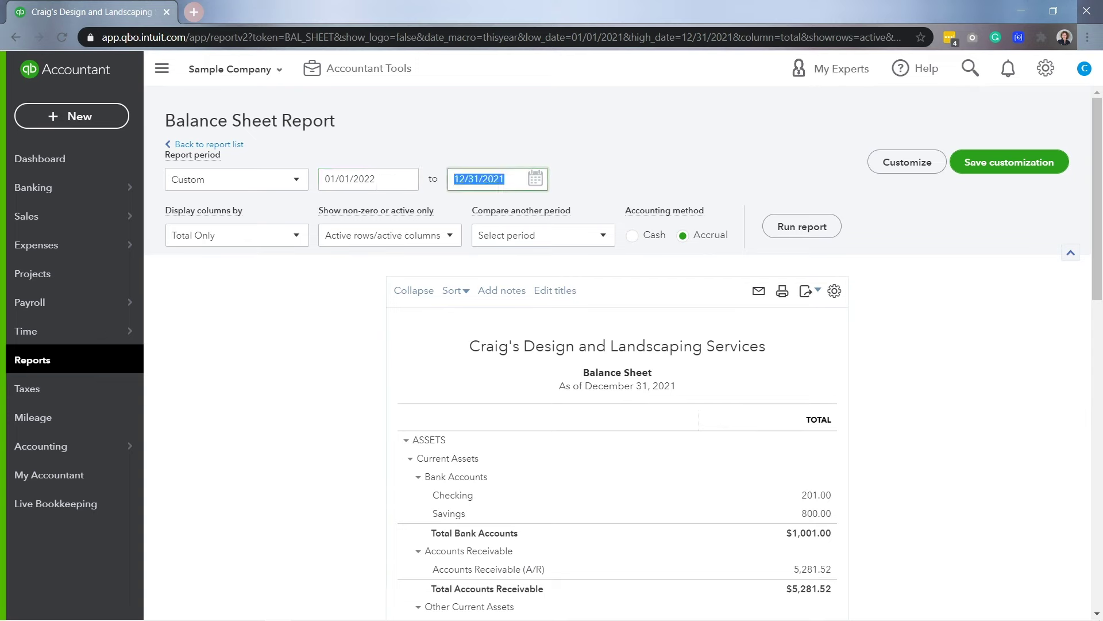
text(12/31/2022)
click(802, 226)
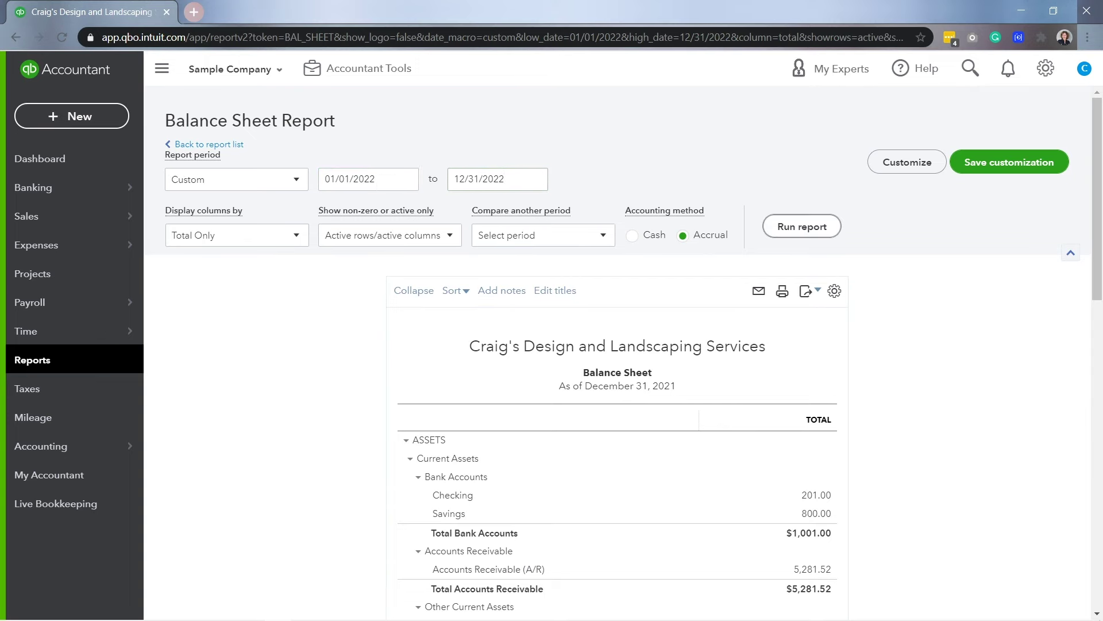
scroll(617, 345, down, 10)
scroll(618, 439, down, 2)
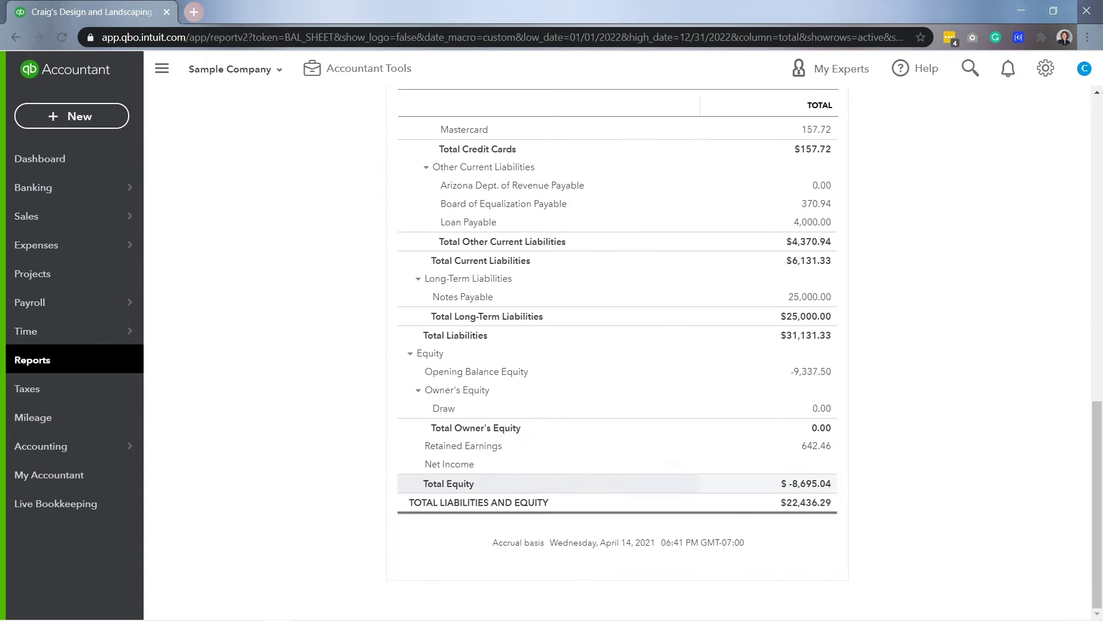